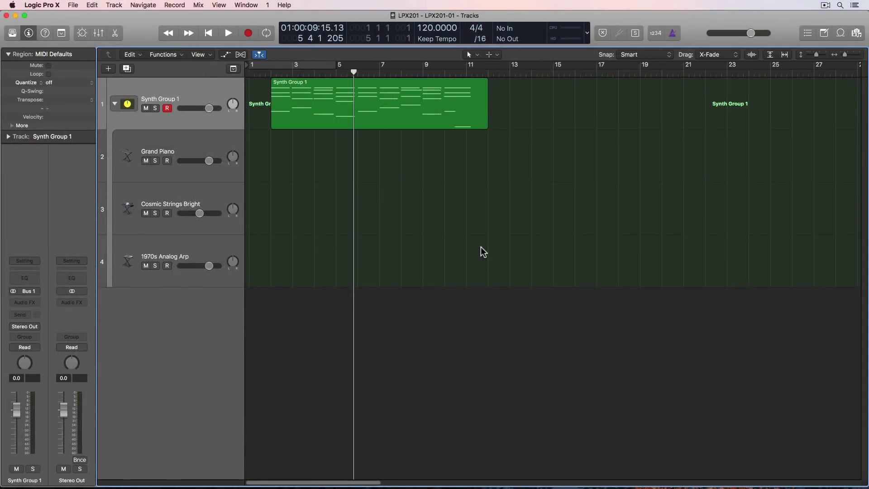
# Step: Collapse the Synth Group 1 track stack and drag its main track taller
pyautogui.click(380, 111)
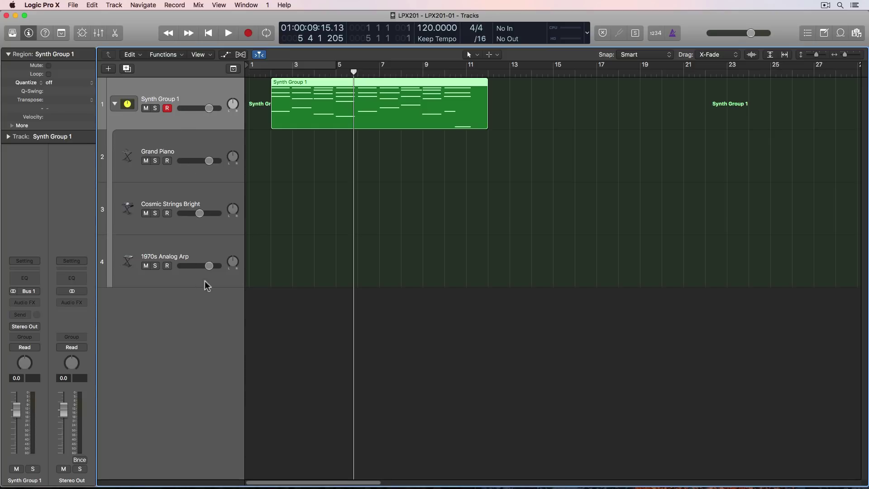
pyautogui.click(115, 104)
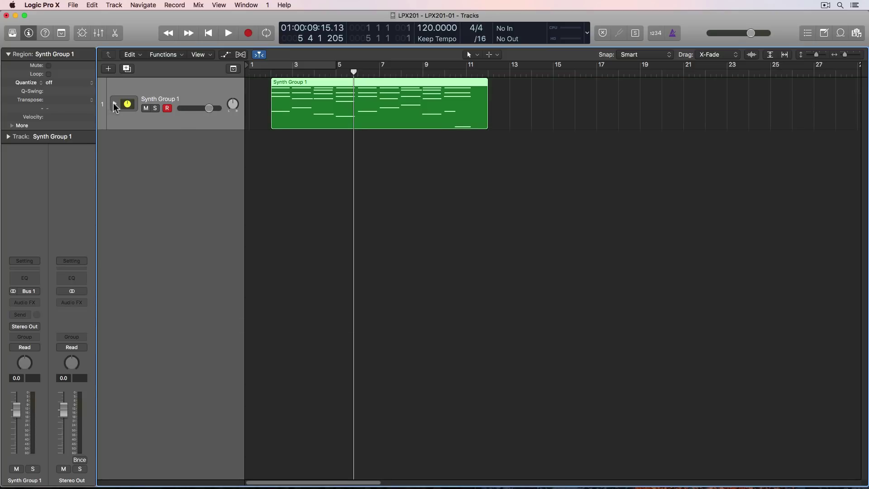
pyautogui.moveTo(132, 130); pyautogui.dragTo(135, 161)
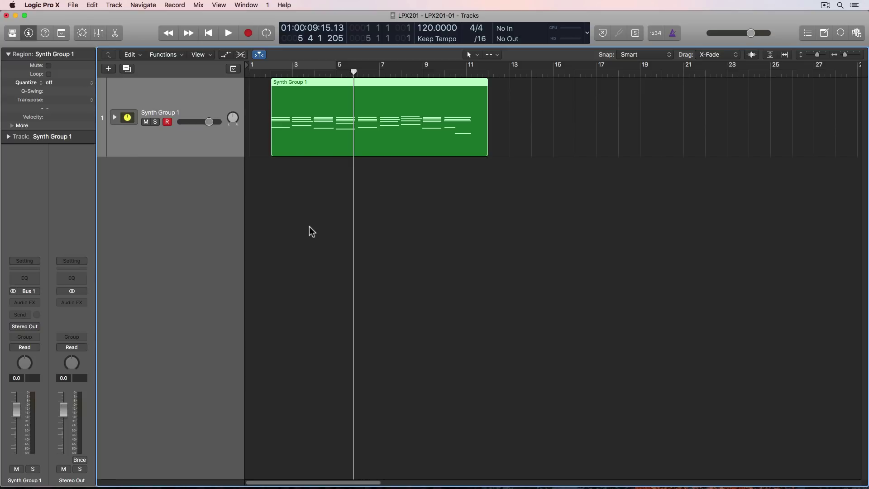
pyautogui.click(309, 231)
# Step: Open the Synth Group 1 region in the docked Piano Roll and drag the editor taller
pyautogui.click(310, 104)
pyautogui.doubleClick(306, 100)
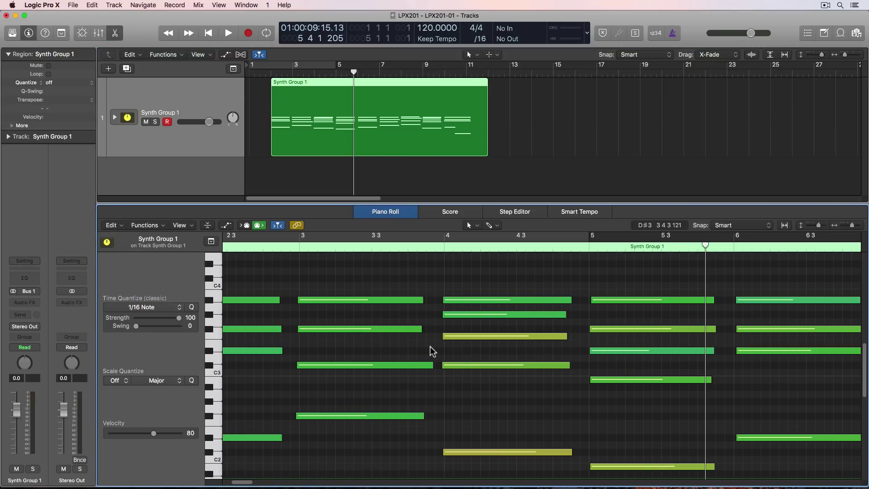
pyautogui.press('e')
pyautogui.press('e')
pyautogui.press('e')
pyautogui.press('e')
pyautogui.press('e')
pyautogui.press('e')
pyautogui.press('super+4')
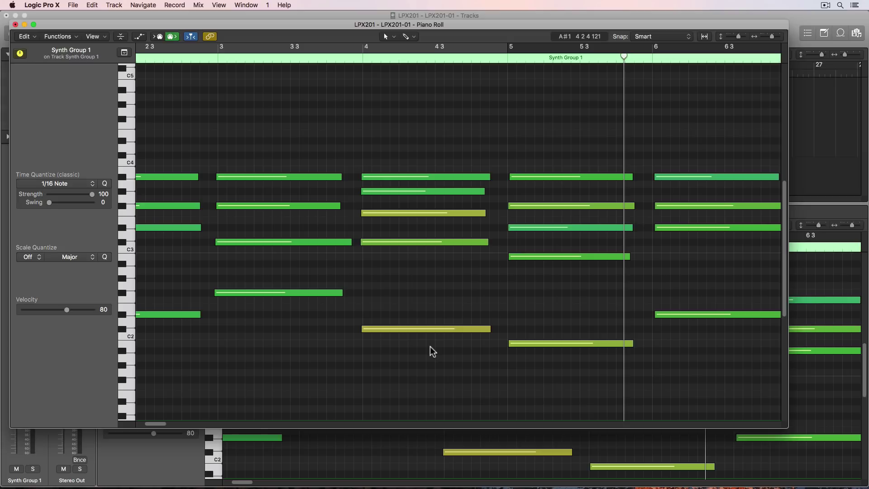
pyautogui.press('super+w')
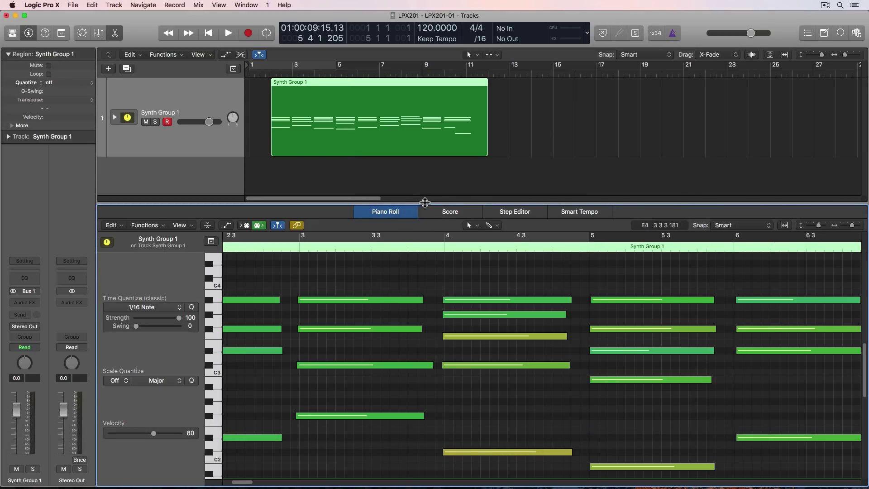
pyautogui.moveTo(425, 203); pyautogui.dragTo(423, 164)
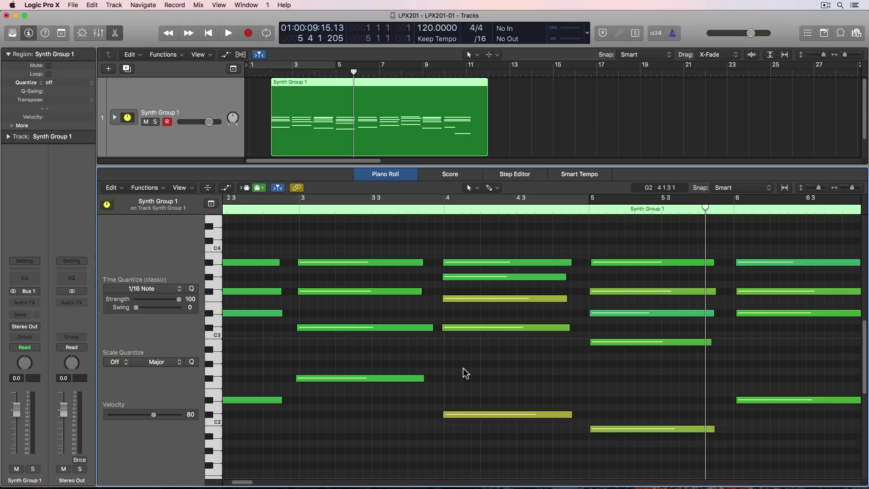
# Step: Zoom the Piano Roll to fit the whole Synth Group 1 region, bars 2–11
pyautogui.press('z')
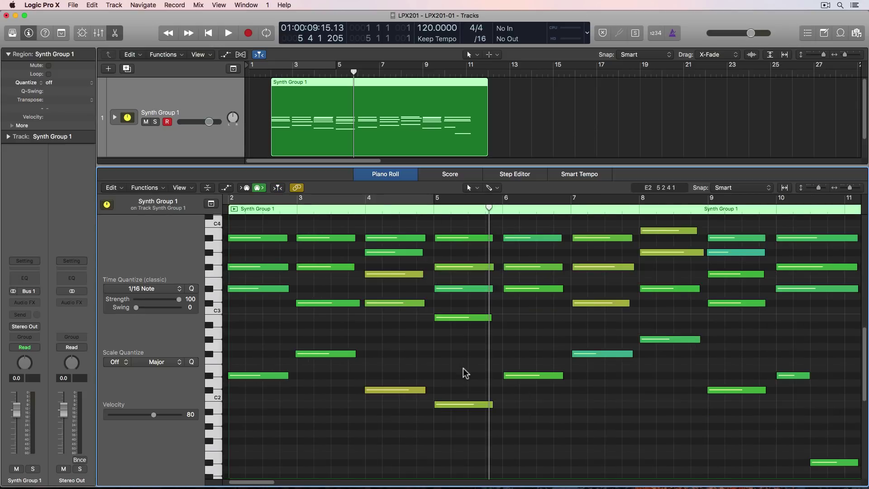
pyautogui.scroll(-3, 463, 369)
pyautogui.scroll(5, 464, 369)
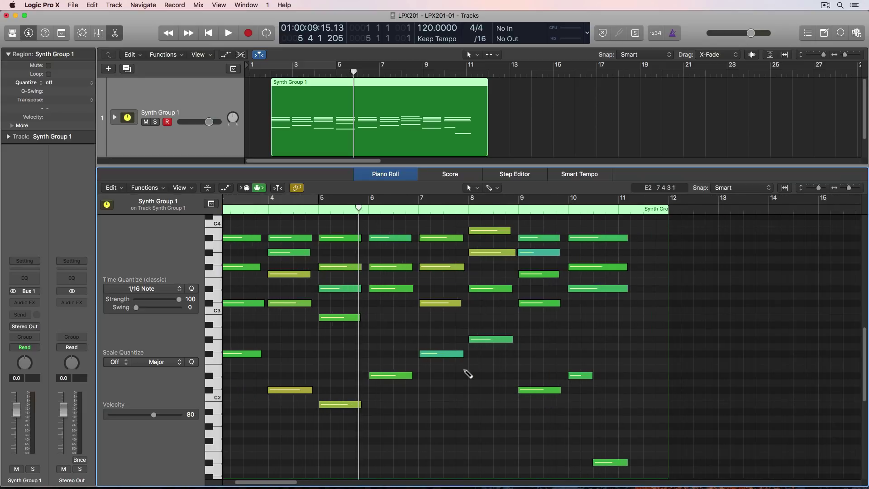
pyautogui.scroll(-3, 468, 373)
pyautogui.scroll(3, 468, 373)
pyautogui.scroll(-3, 468, 374)
pyautogui.scroll(3, 468, 374)
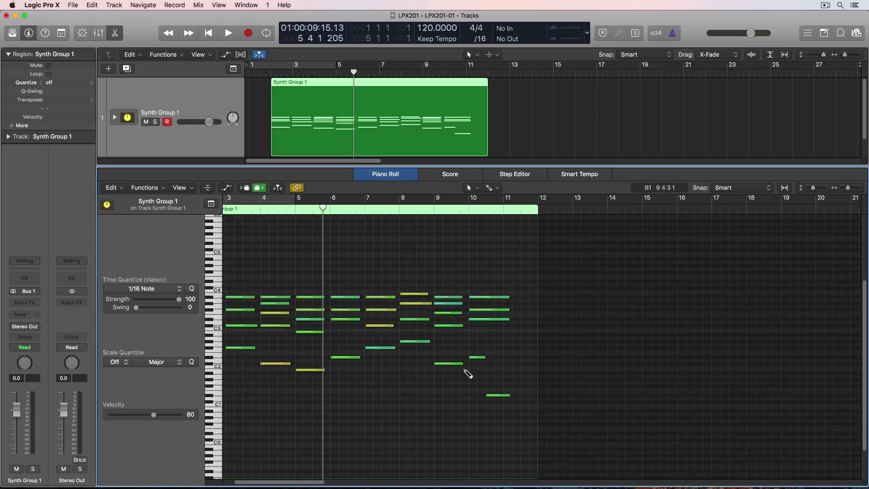
pyautogui.scroll(3, 448, 342)
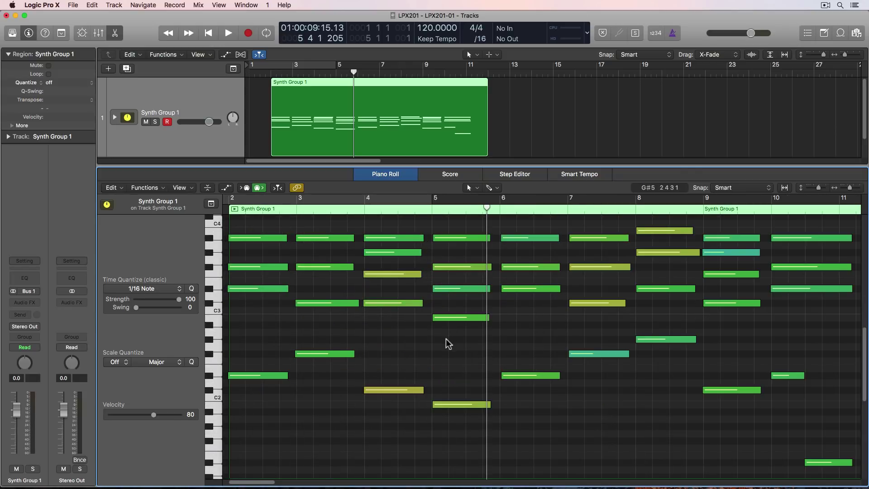
# Step: Step the playhead bar by bar with comma and period, ending at bar 2
pyautogui.press(',')
pyautogui.press(',')
pyautogui.press(',')
pyautogui.press(',')
pyautogui.press('.')
pyautogui.press('.')
pyautogui.press('.')
pyautogui.press('.')
pyautogui.press(',')
pyautogui.press(',')
pyautogui.press(',')
pyautogui.press(',')
pyautogui.press('.')
pyautogui.press('.')
pyautogui.press('.')
pyautogui.press('.')
pyautogui.press('.')
pyautogui.press(',')
pyautogui.press(',')
pyautogui.press(',')
pyautogui.press(',')
pyautogui.press(',')
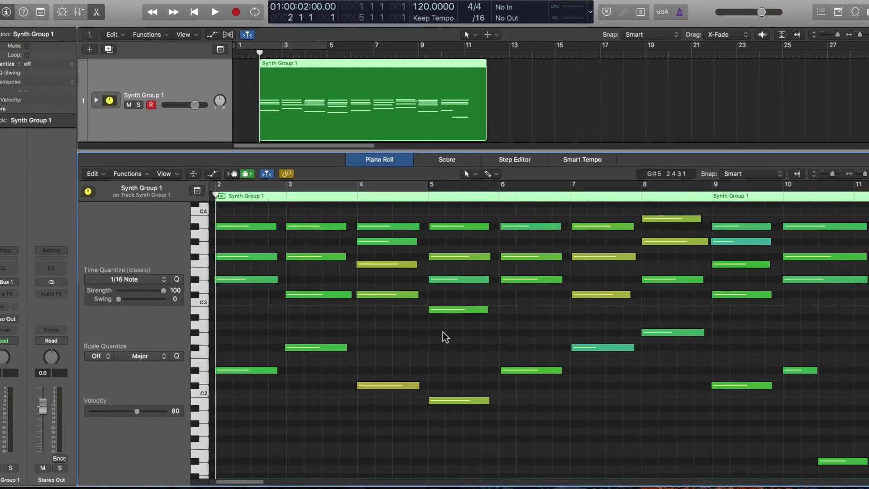
# Step: Zoom in, place the playhead at bar 3, and select all 40 notes
pyautogui.press('super+Right')
pyautogui.press('super+Right')
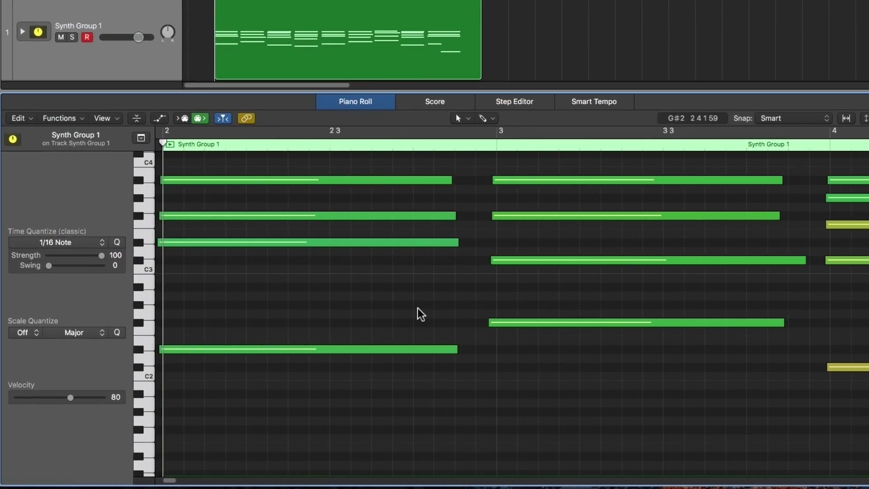
pyautogui.hscroll(-3, 419, 312)
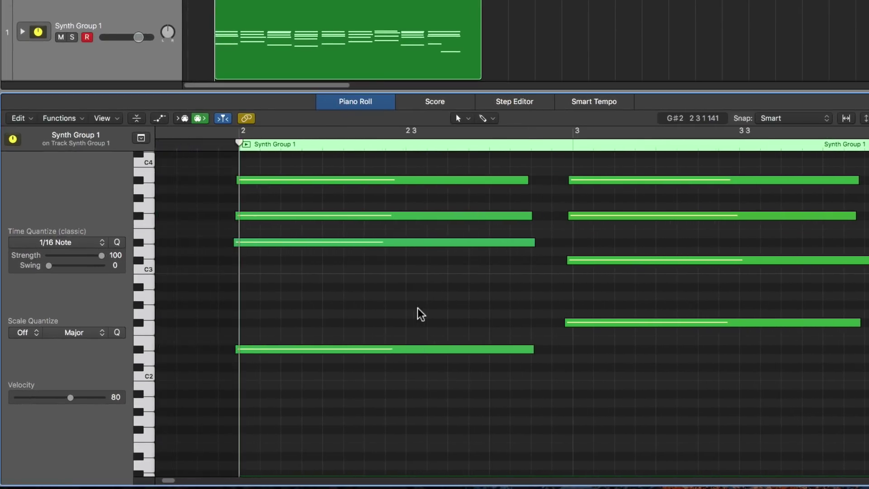
pyautogui.click(573, 144)
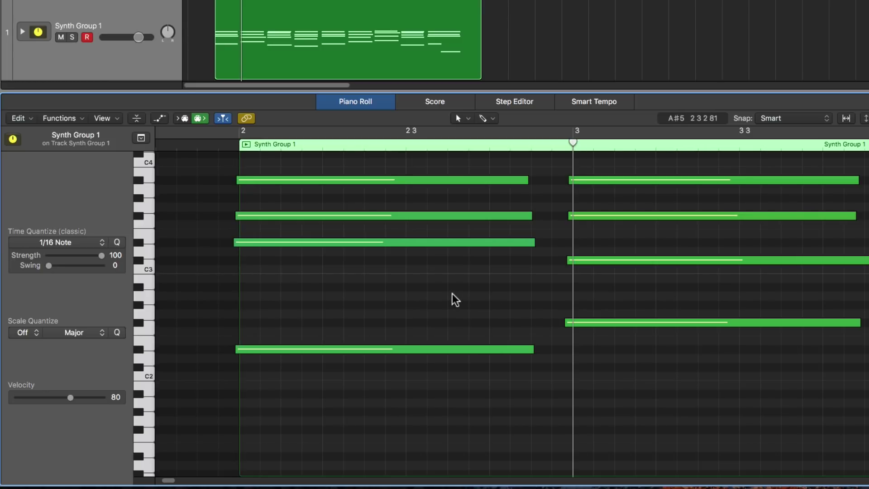
pyautogui.press('super+a')
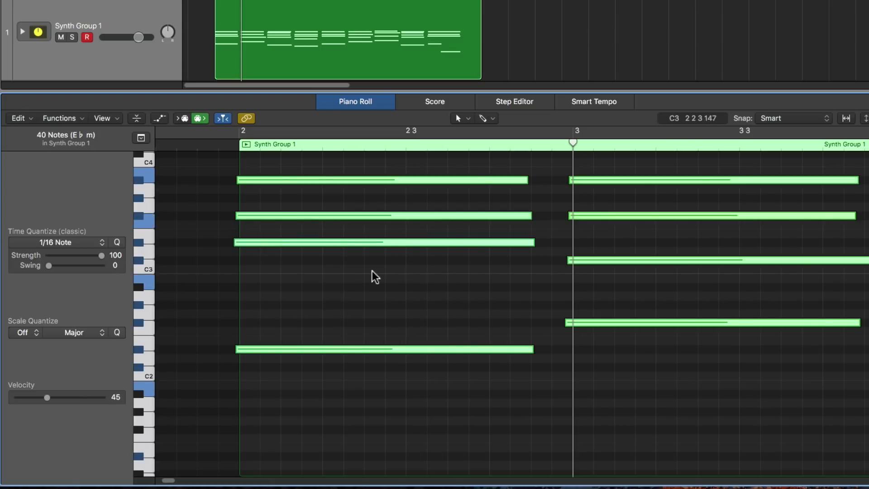
pyautogui.click(450, 285)
pyautogui.press('super+a')
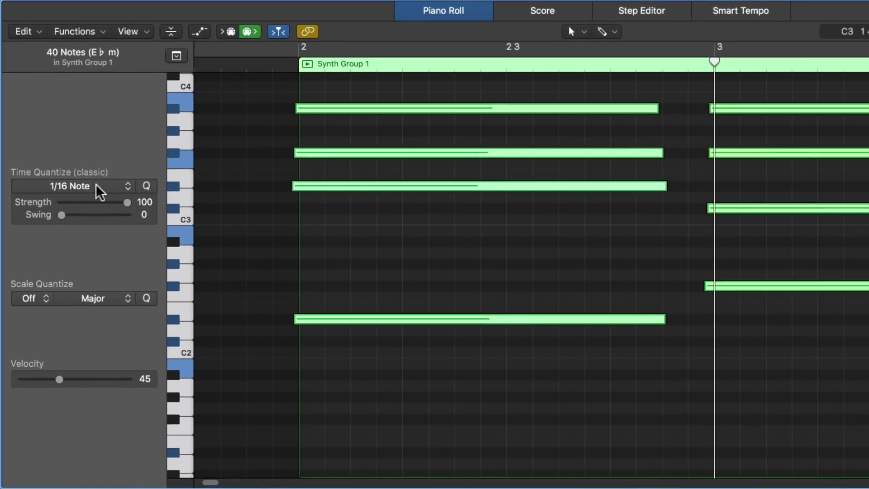
# Step: Quantize the selected notes to 1/4 Note, then to 1/1 Note, and deselect
pyautogui.click(76, 243)
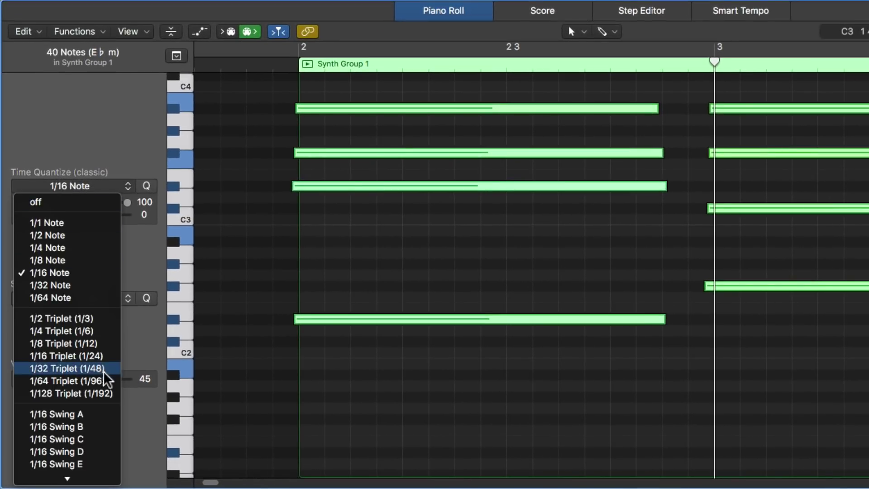
pyautogui.scroll(-5, 97, 394)
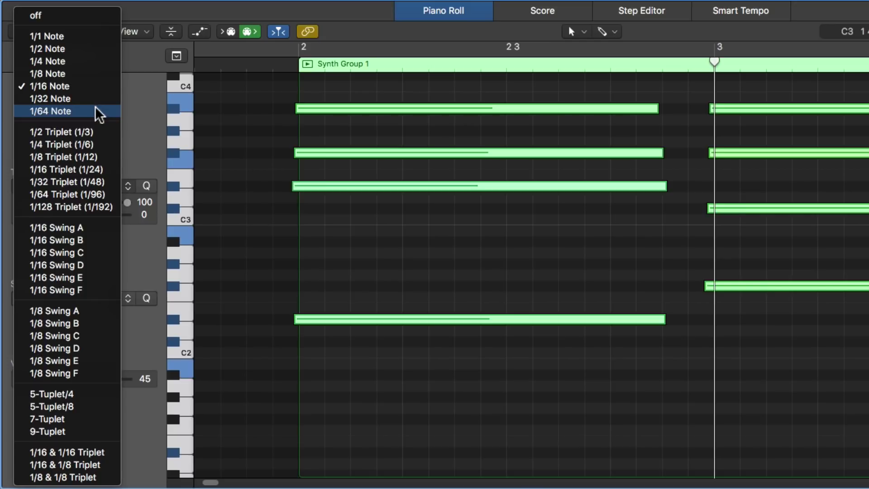
pyautogui.click(97, 65)
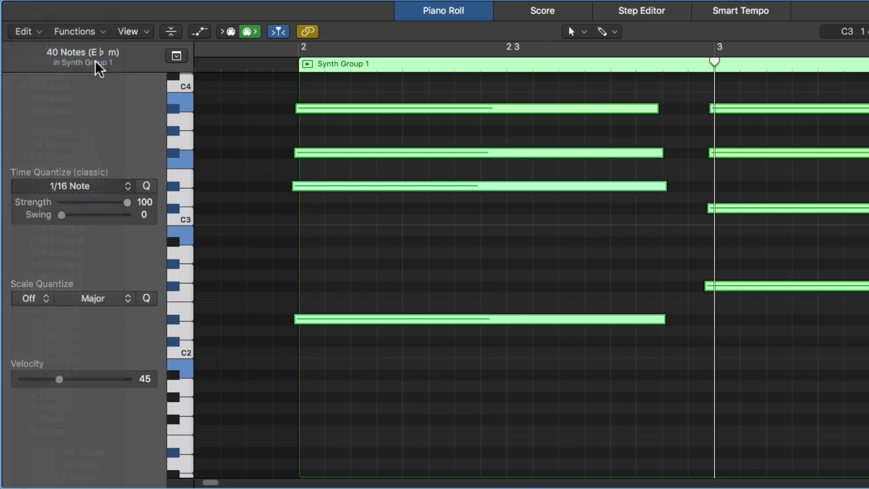
pyautogui.click(89, 186)
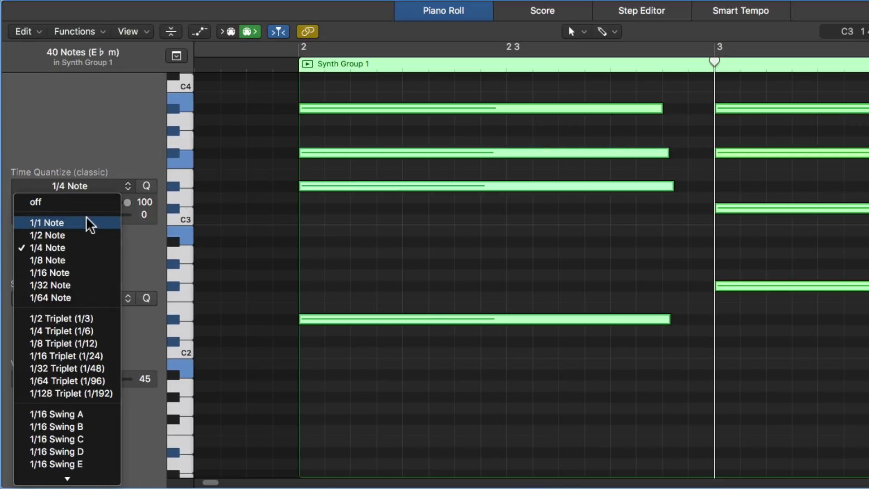
pyautogui.click(89, 223)
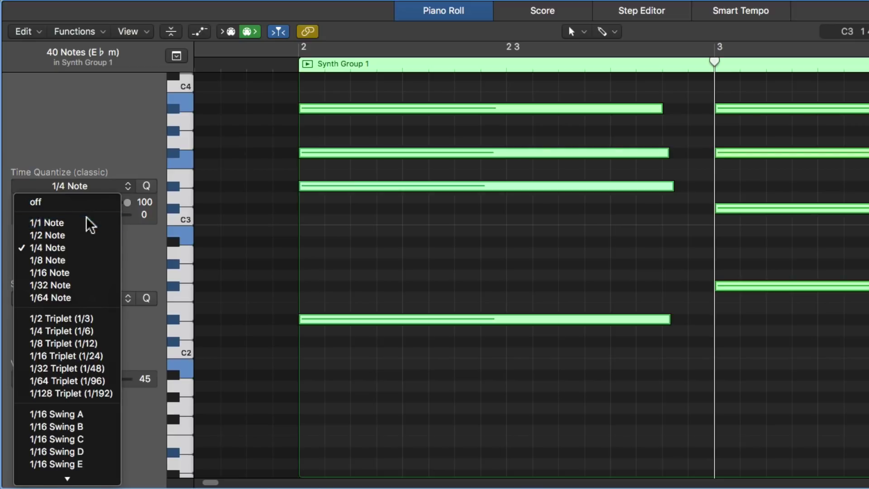
pyautogui.click(410, 229)
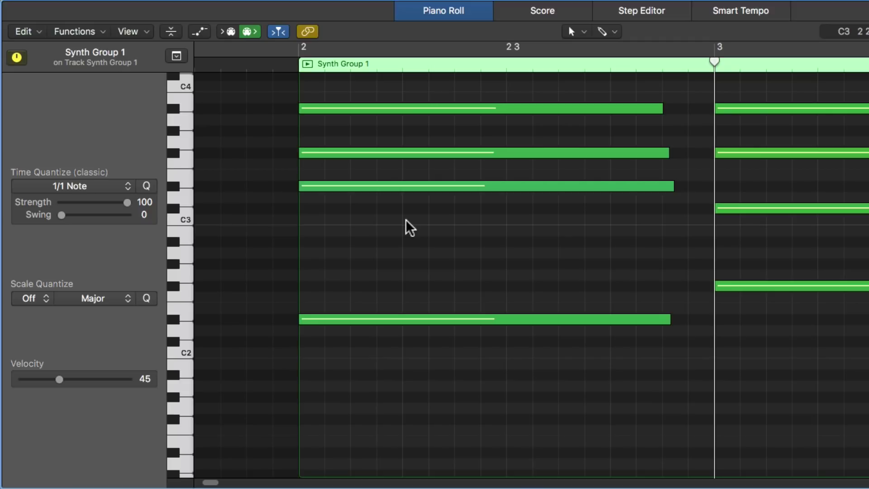
# Step: Zoom out to bars 1–4 and check the velocities of the bar-2 chord notes
pyautogui.press('super+Left')
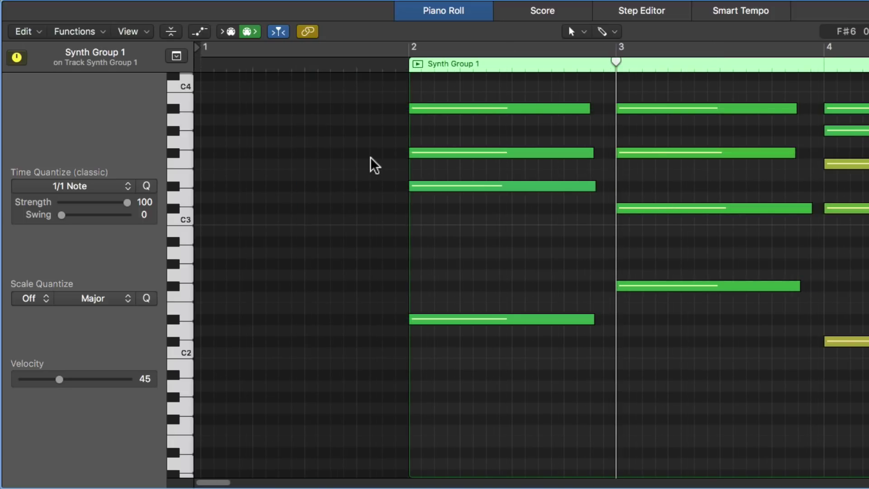
pyautogui.click(449, 109)
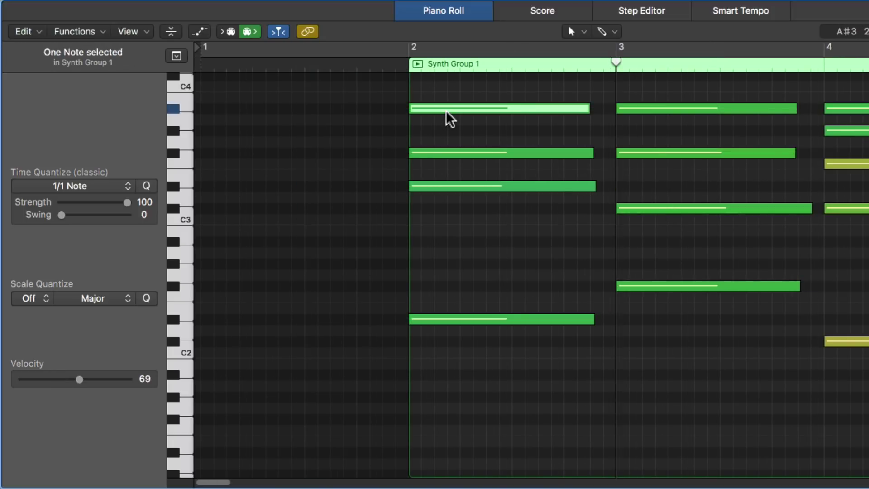
pyautogui.click(447, 152)
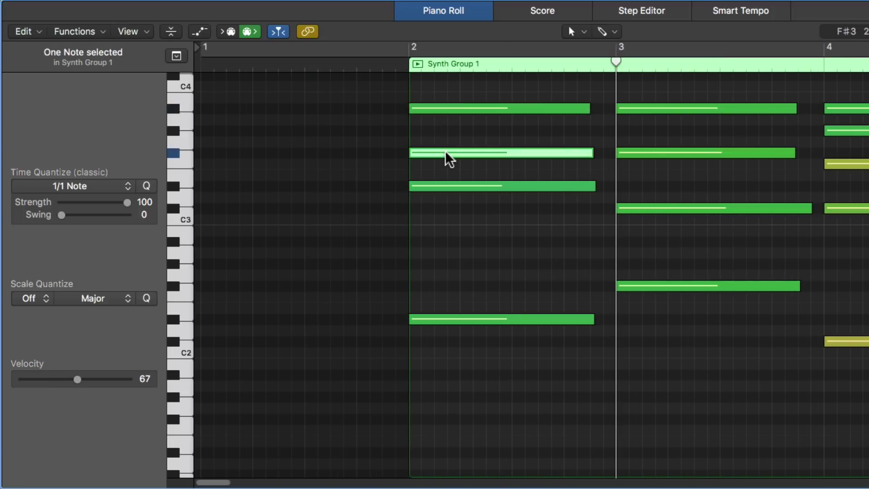
pyautogui.click(445, 186)
pyautogui.click(341, 198)
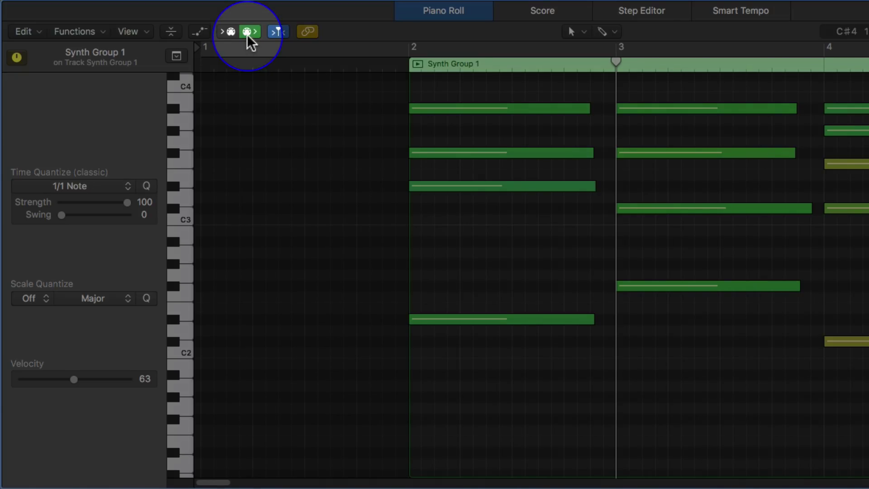
# Step: Marquee-select the bar 2 and 3 chords, clear the selection, then select the bar-2 top note
pyautogui.click(248, 32)
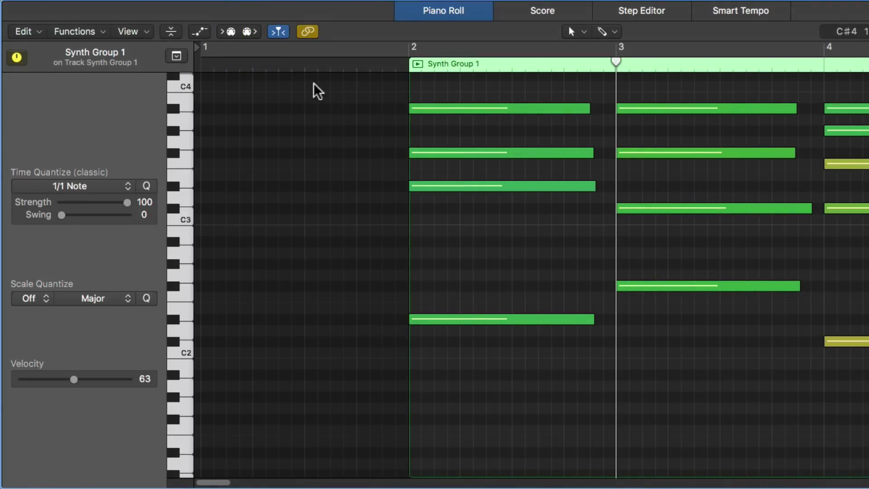
pyautogui.moveTo(379, 97); pyautogui.dragTo(693, 363)
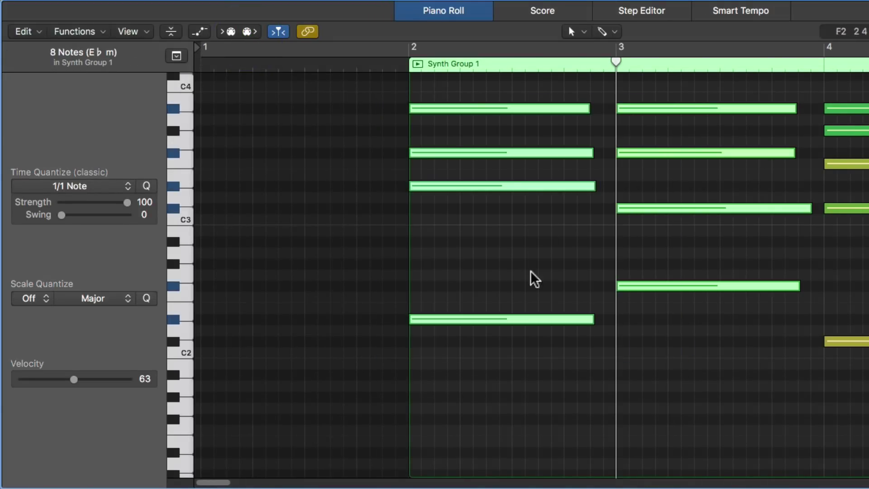
pyautogui.click(314, 181)
pyautogui.click(248, 32)
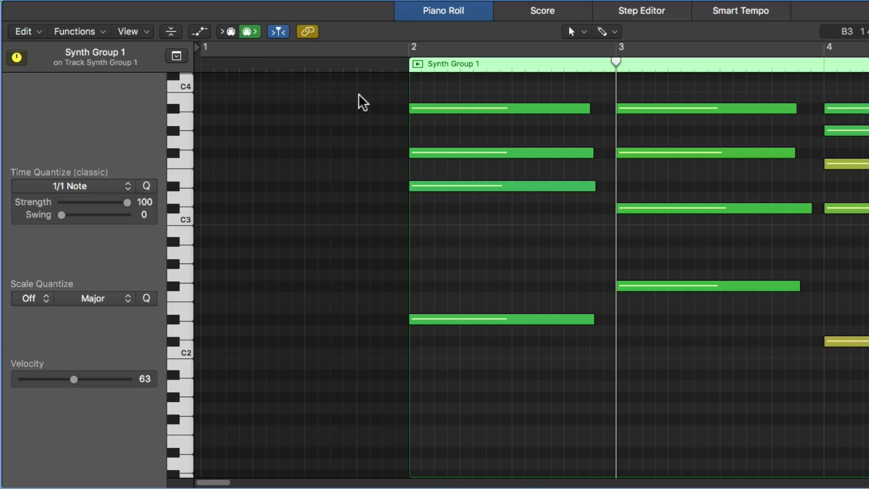
pyautogui.moveTo(358, 98); pyautogui.dragTo(654, 447)
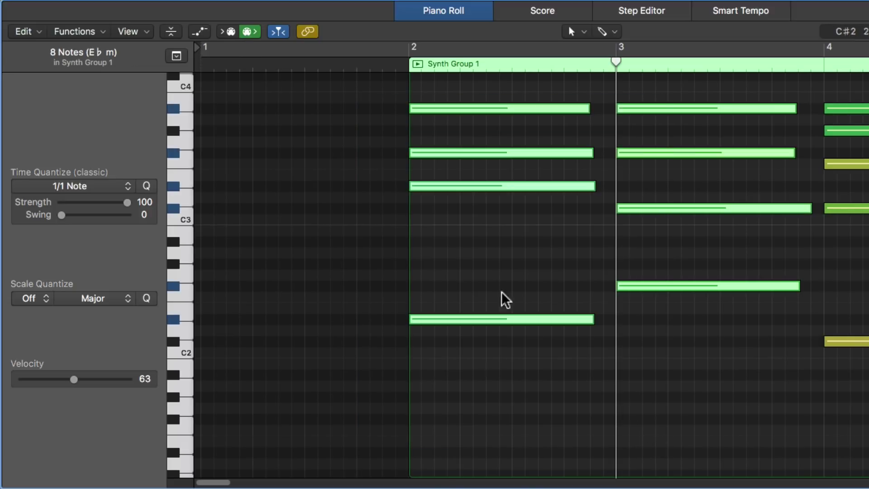
pyautogui.click(230, 86)
pyautogui.click(249, 33)
pyautogui.click(433, 109)
# Step: Trim the bar-2 top note to start slightly after the downbeat and end earlier
pyautogui.scroll(1, 347, 121)
pyautogui.moveTo(411, 116); pyautogui.dragTo(434, 136)
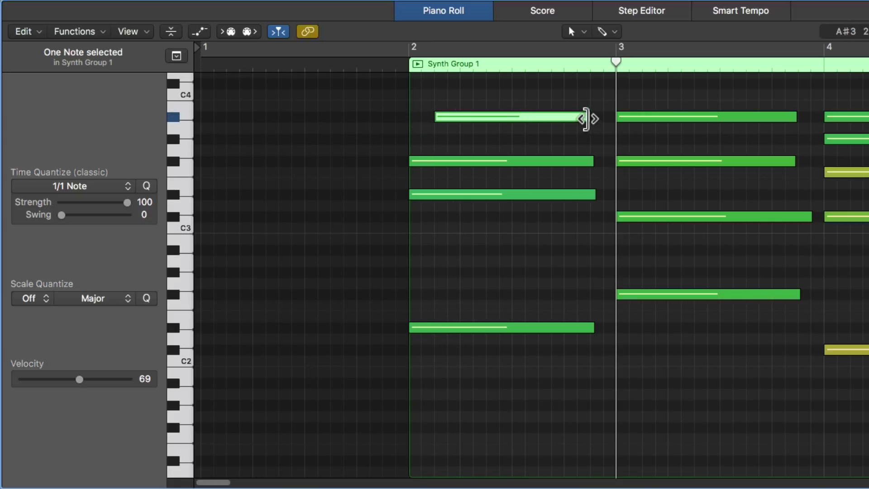
pyautogui.moveTo(586, 119); pyautogui.dragTo(488, 123)
# Step: Select the bar-2 chord and transpose it by semitones and octaves, returning to original pitch
pyautogui.moveTo(400, 92); pyautogui.dragTo(536, 335)
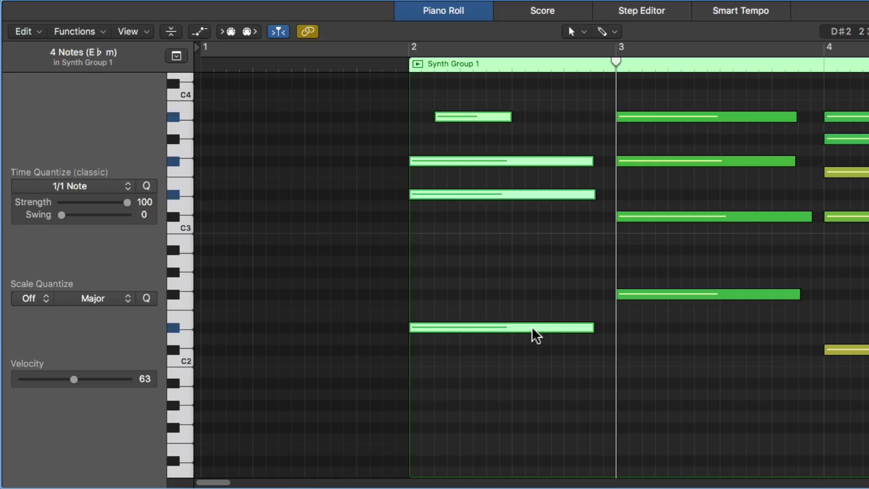
pyautogui.hotkey('alt', 'Down')
pyautogui.hotkey('alt', 'Down')
pyautogui.hotkey('alt', 'Down')
pyautogui.hotkey('alt', 'Up')
pyautogui.hotkey('alt', 'Up')
pyautogui.hotkey('alt', 'Up')
pyautogui.hotkey('alt', 'Up')
pyautogui.hotkey('alt', 'Up')
pyautogui.hotkey('alt', 'Down')
pyautogui.hotkey('alt', 'Down')
pyautogui.hotkey('alt', 'Down')
pyautogui.hotkey('alt', 'Down')
pyautogui.hotkey('alt', 'Up')
pyautogui.hotkey('alt', 'Up')
pyautogui.hotkey('alt', 'shift', 'Down')
pyautogui.hotkey('alt', 'shift', 'Up')
pyautogui.hotkey('alt', 'shift', 'Up')
pyautogui.hotkey('alt', 'shift', 'Down')
pyautogui.hotkey('alt', 'shift', 'Down')
pyautogui.hotkey('alt', 'shift', 'Up')
# Step: Drag the top bar-2 note back to the downbeat and switch Snap from Smart to Division
pyautogui.click(442, 117)
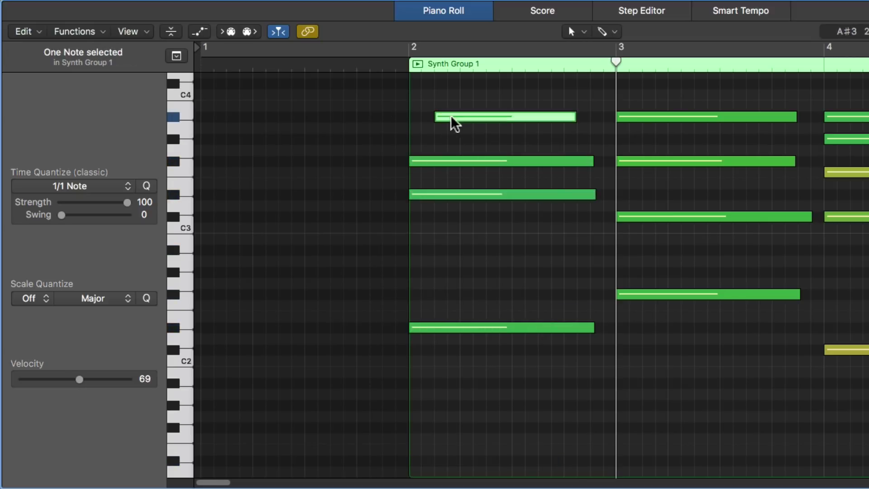
pyautogui.moveTo(441, 120); pyautogui.dragTo(409, 106)
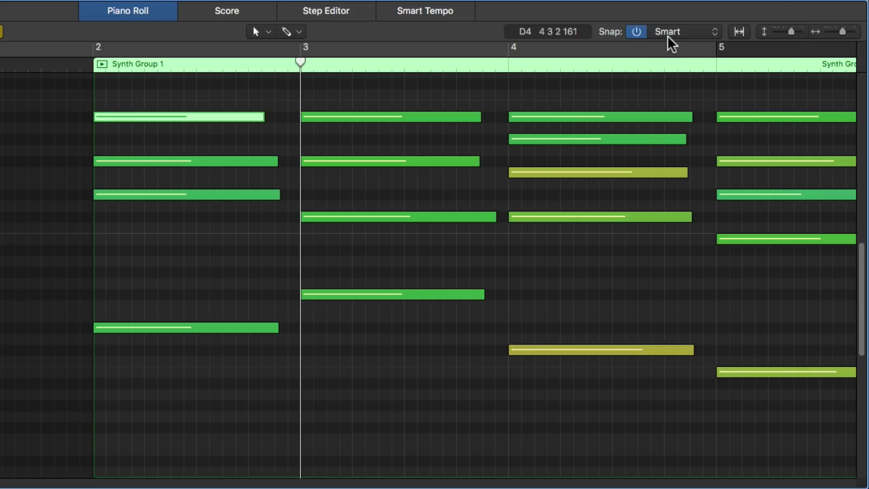
pyautogui.click(668, 33)
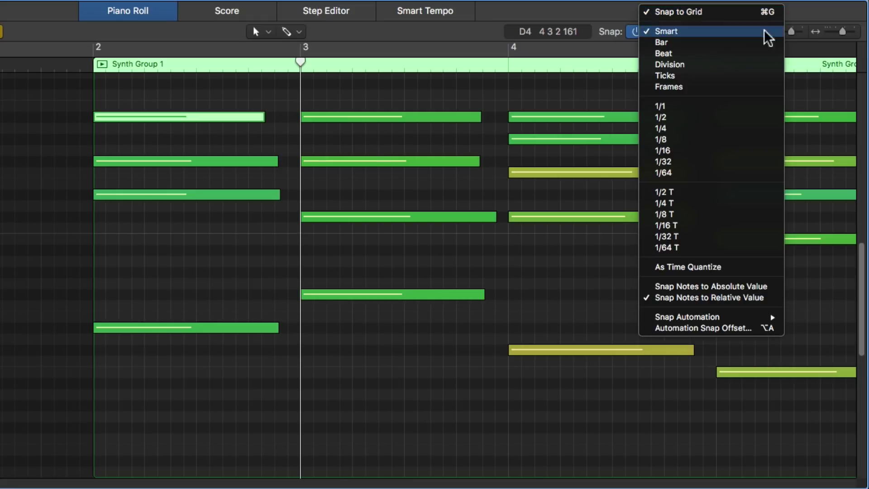
pyautogui.click(499, 84)
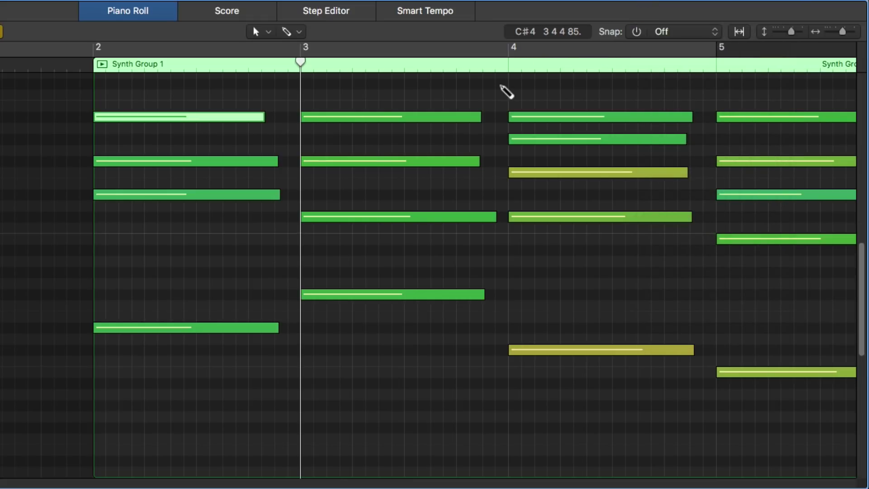
pyautogui.press('ctrl+super')
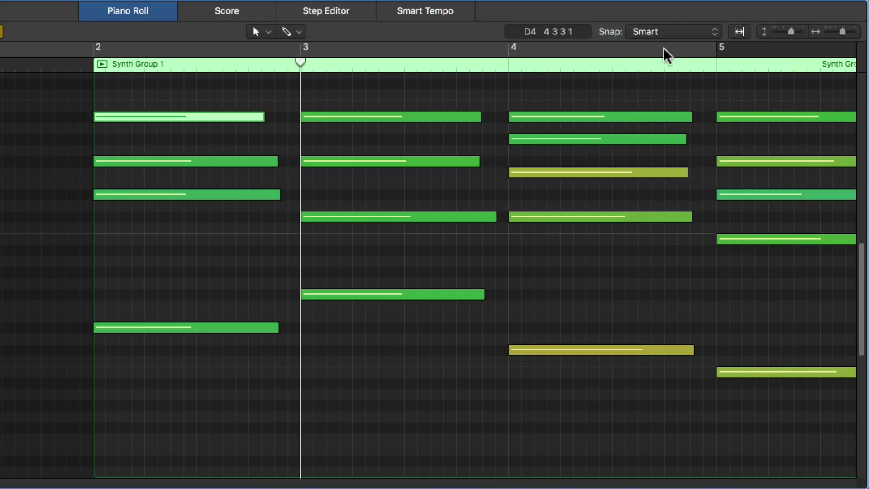
pyautogui.click(674, 32)
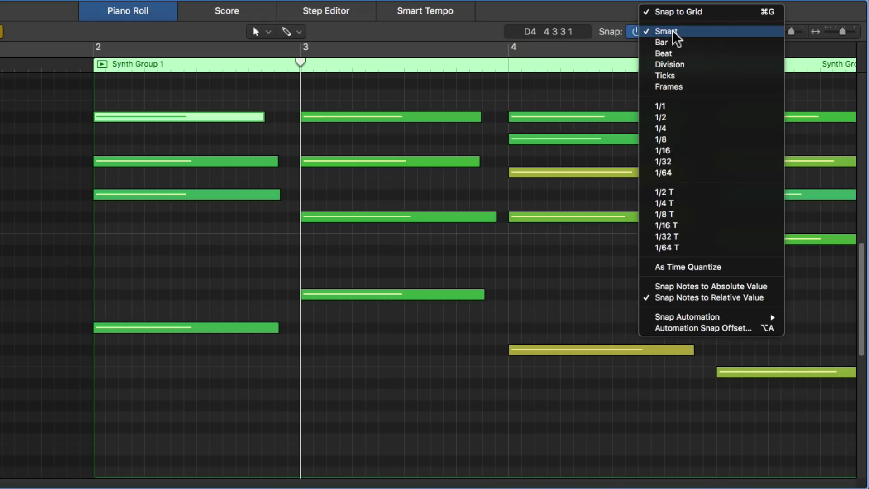
pyautogui.click(706, 67)
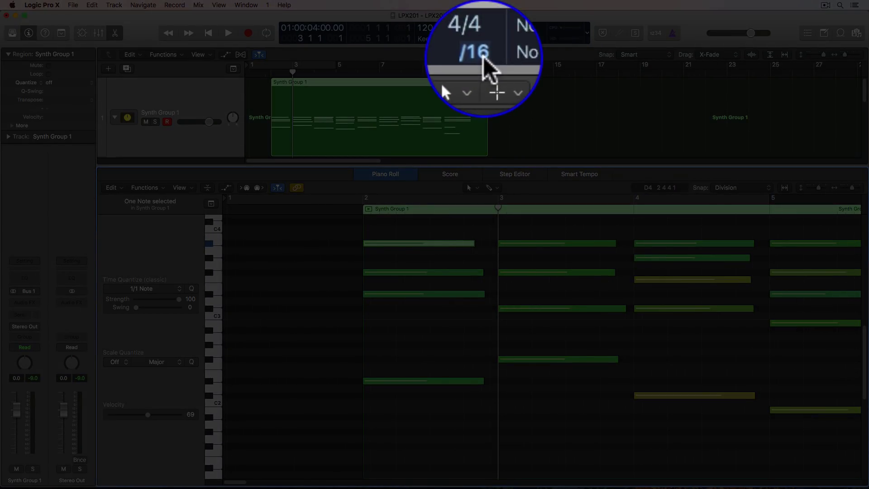
pyautogui.click(483, 39)
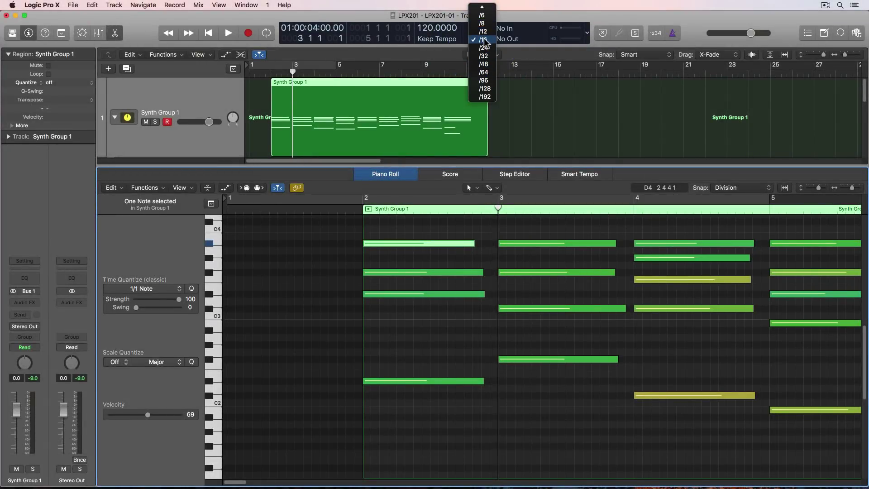
pyautogui.click(484, 40)
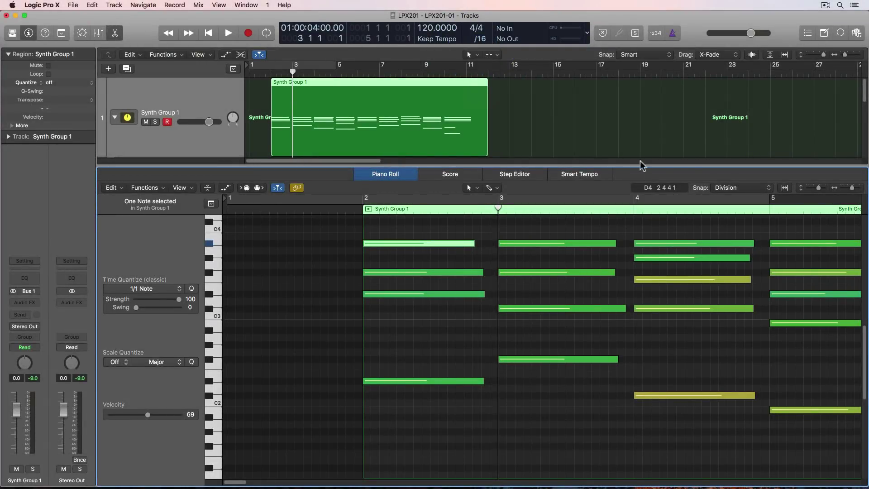
pyautogui.moveTo(731, 188)
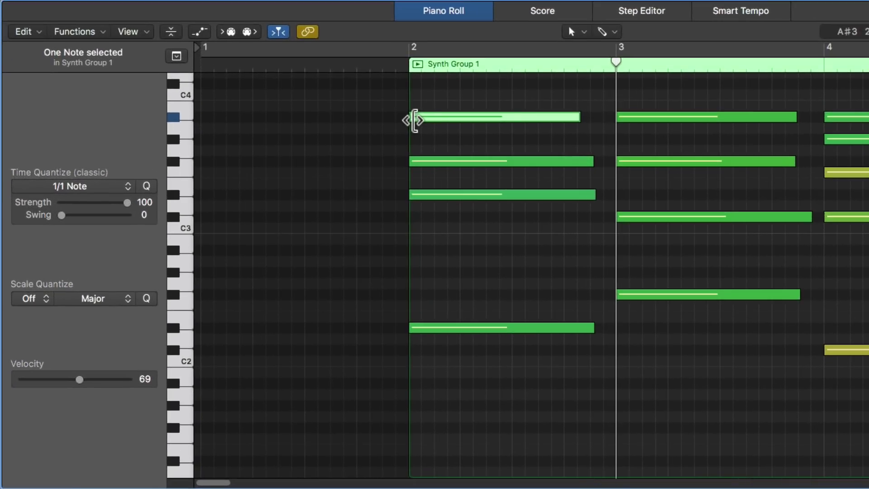
pyautogui.moveTo(364, 245); pyautogui.dragTo(391, 253)
pyautogui.moveTo(457, 132); pyautogui.dragTo(409, 132)
pyautogui.click(377, 129)
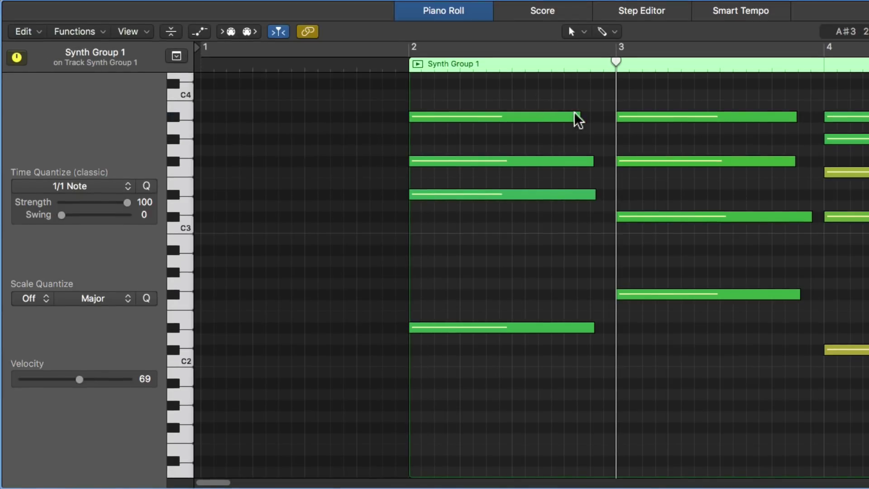
pyautogui.moveTo(579, 117); pyautogui.dragTo(614, 164)
pyautogui.moveTo(592, 193); pyautogui.dragTo(608, 203)
pyautogui.moveTo(590, 330); pyautogui.dragTo(607, 333)
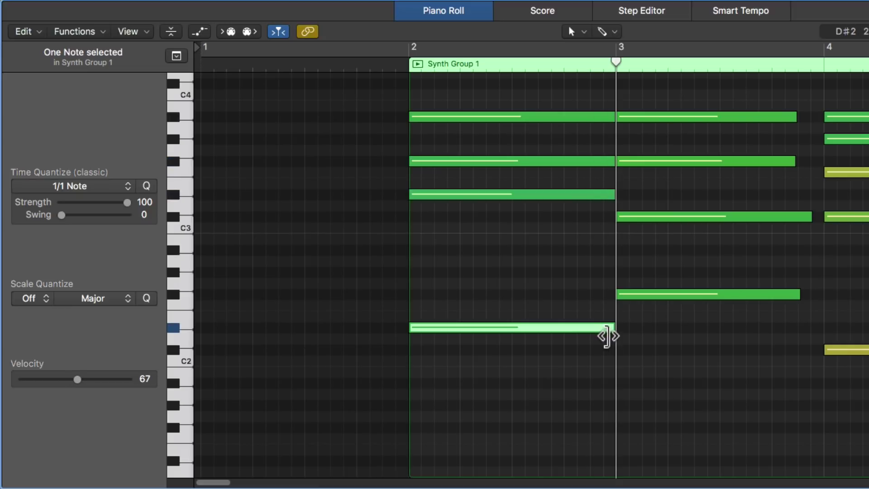
pyautogui.click(569, 360)
pyautogui.click(405, 67)
pyautogui.moveTo(795, 118); pyautogui.dragTo(823, 123)
pyautogui.moveTo(793, 162); pyautogui.dragTo(823, 167)
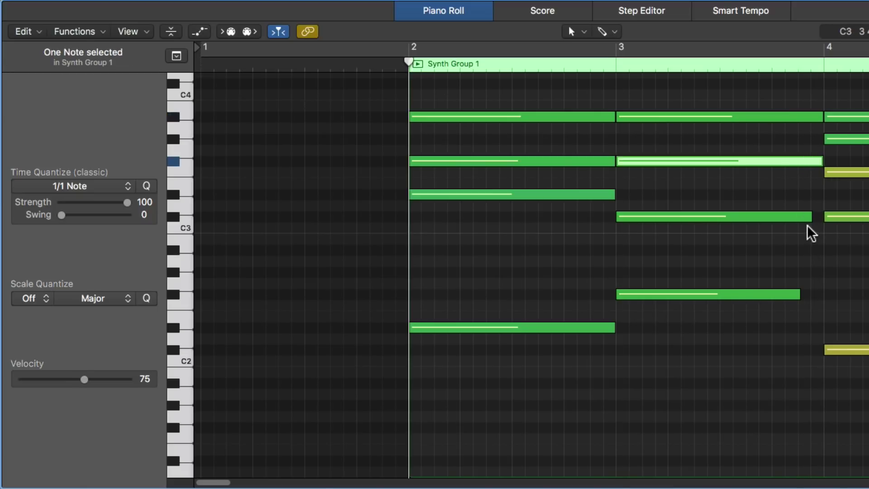
pyautogui.moveTo(811, 217); pyautogui.dragTo(823, 218)
pyautogui.moveTo(800, 295); pyautogui.dragTo(842, 287)
pyautogui.click(843, 287)
pyautogui.press('super+z')
pyautogui.press('super+z')
pyautogui.press('super+z')
pyautogui.press('super+z')
pyautogui.press('super+z')
pyautogui.press('super+z')
pyautogui.press('super+z')
pyautogui.press('super+z')
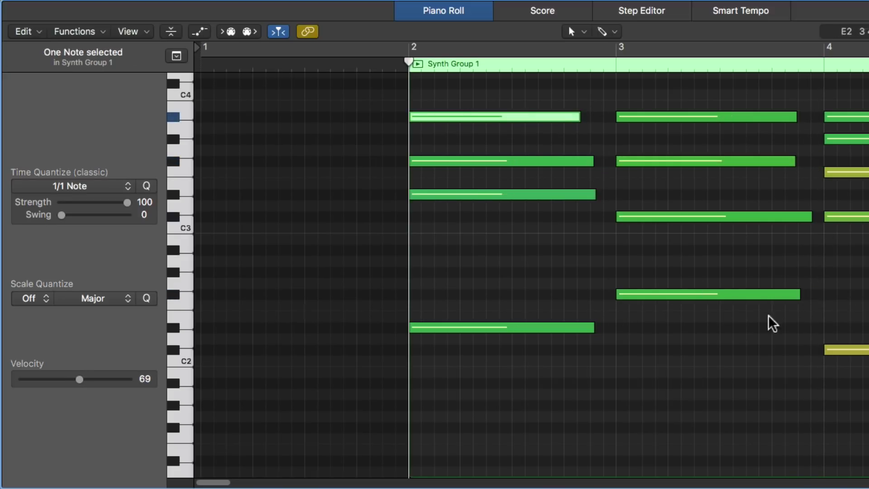
# Step: Select all notes and apply Trim > Note End to Following Notes (Force Legato), choosing Shorten
pyautogui.click(529, 297)
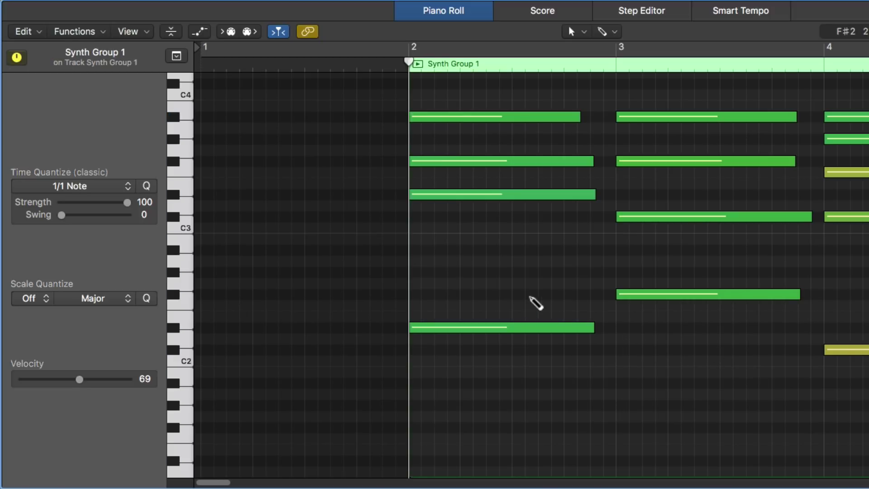
pyautogui.press('super+a')
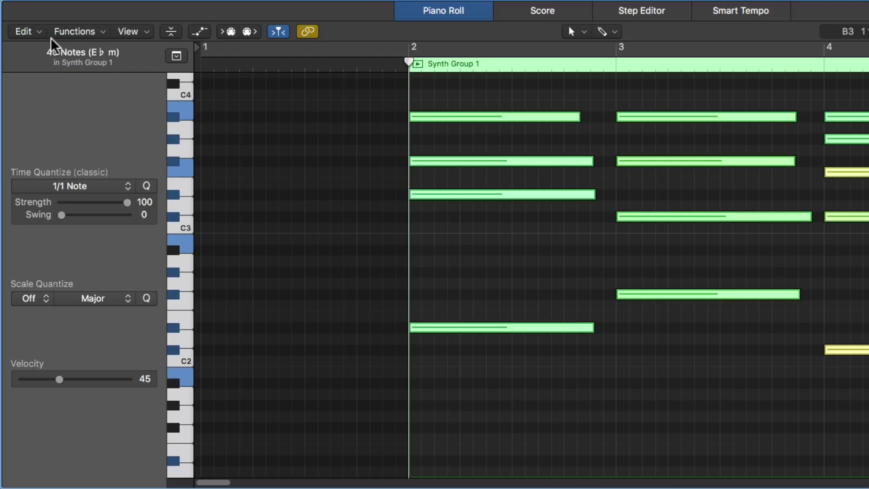
pyautogui.click(32, 29)
pyautogui.moveTo(83, 237)
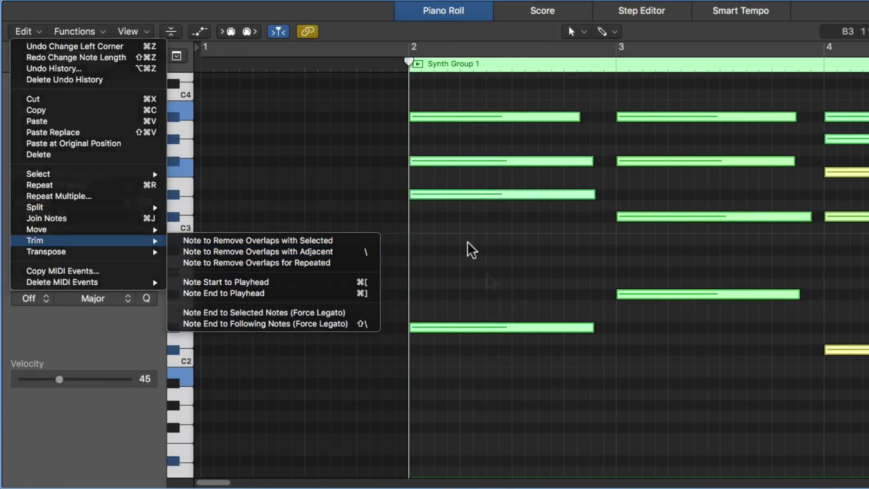
pyautogui.click(487, 274)
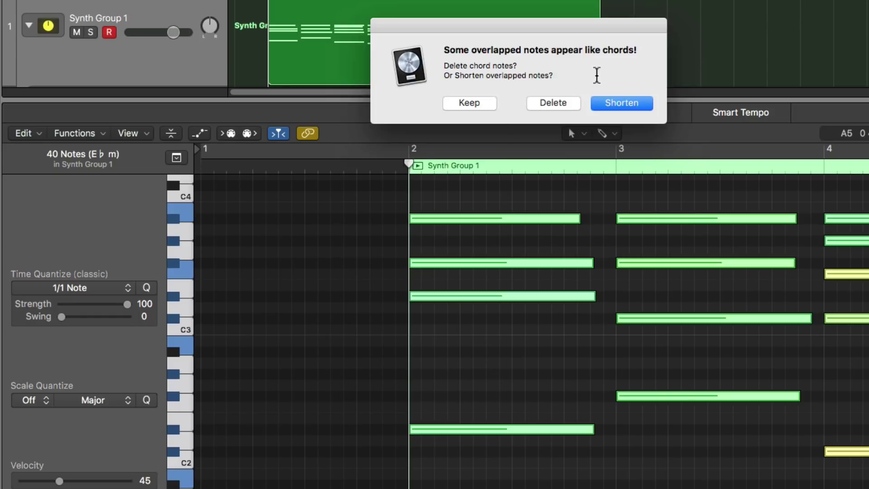
pyautogui.click(605, 103)
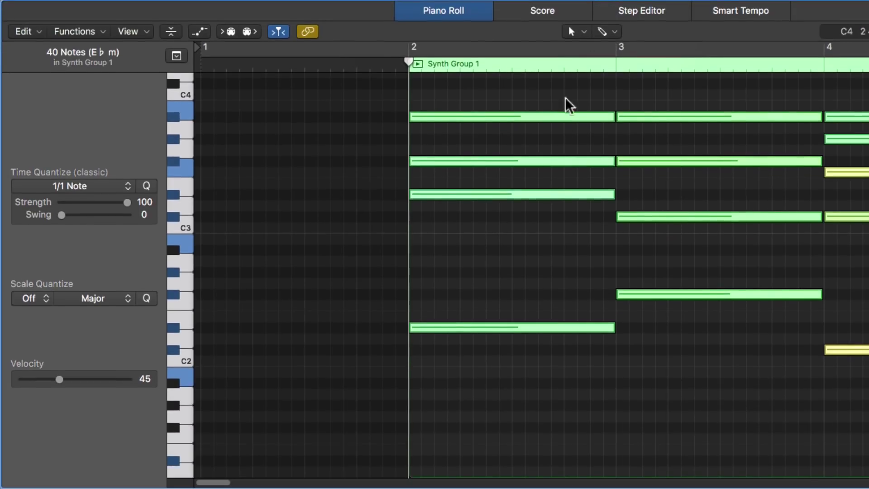
pyautogui.click(557, 242)
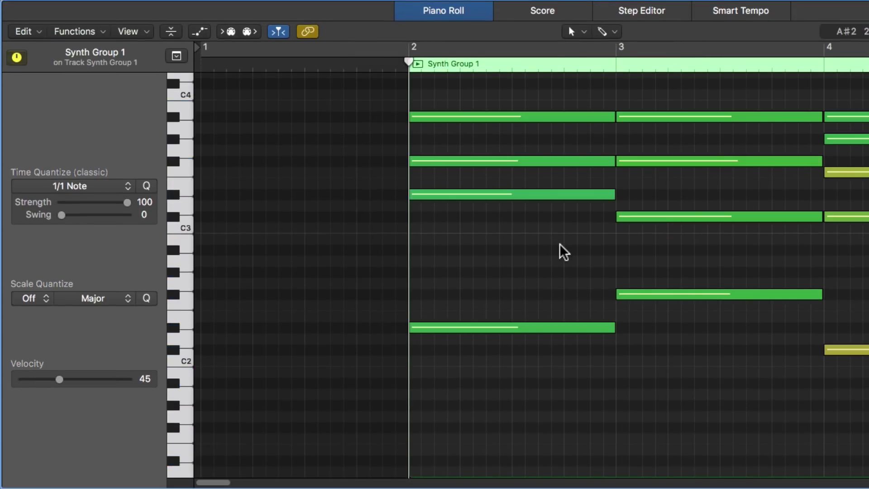
# Step: Select all notes and apply Trim > Remove Overlaps with Adjacent, choosing Shorten
pyautogui.hscroll(10, 560, 243)
pyautogui.hscroll(15, 522, 297)
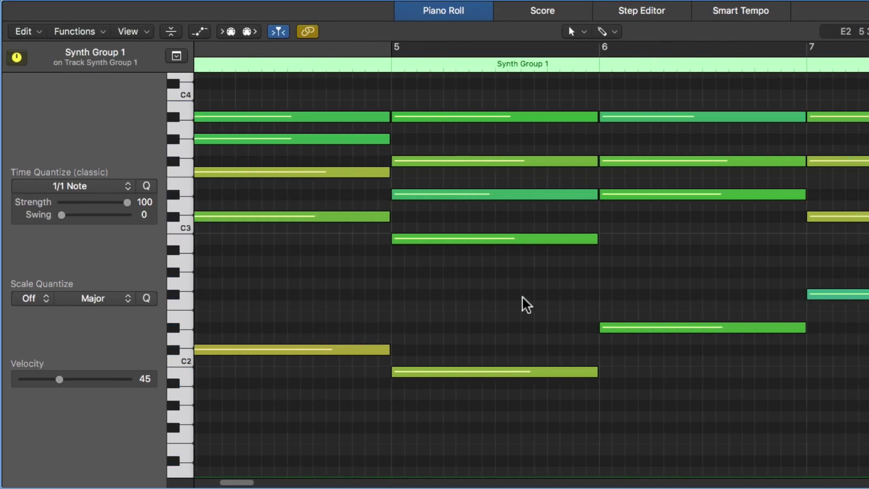
pyautogui.hscroll(-15, 522, 296)
pyautogui.press('super+a')
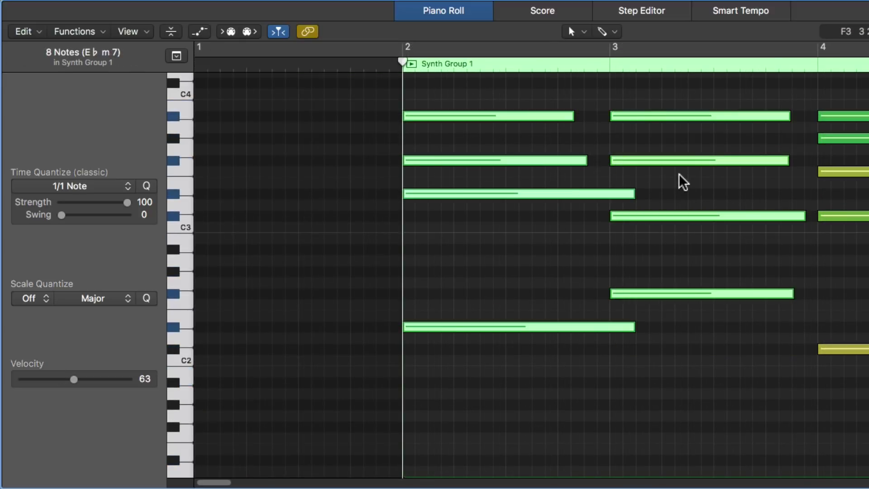
pyautogui.click(32, 30)
pyautogui.moveTo(43, 240)
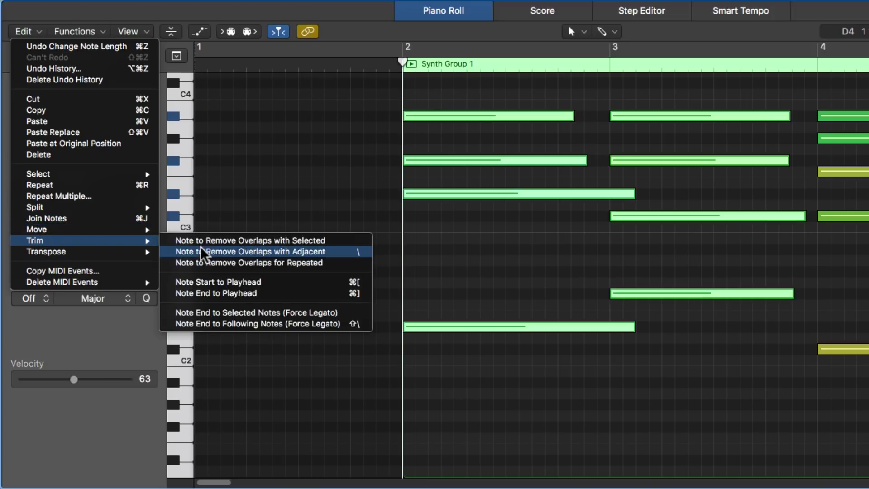
pyautogui.click(343, 252)
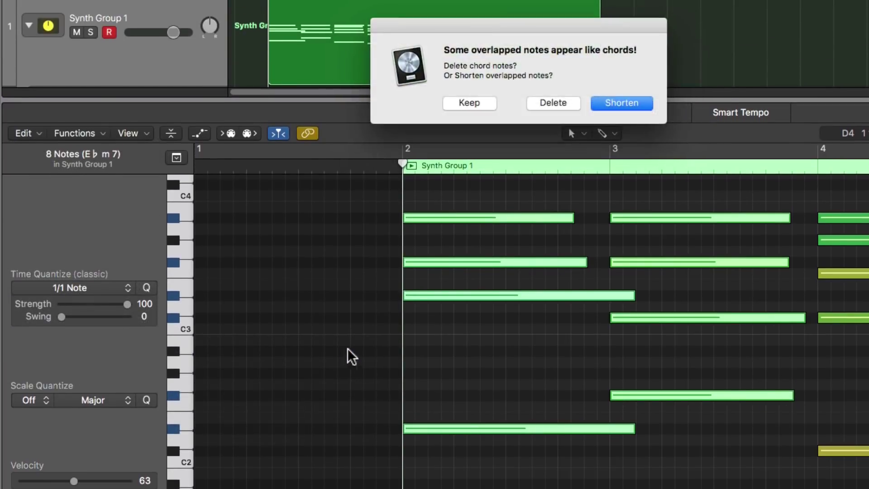
pyautogui.click(578, 106)
pyautogui.click(584, 304)
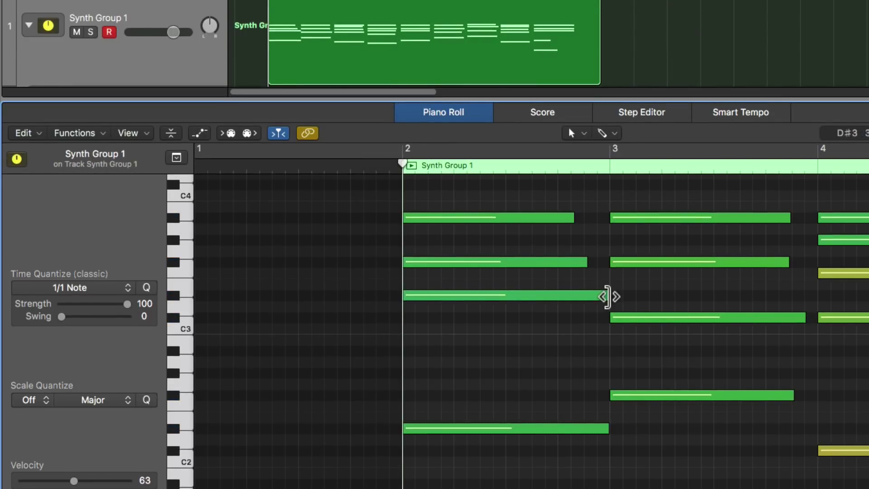
# Step: Stretch a chord note past bar 3, then reapply Force Legato to all notes with Shorten
pyautogui.moveTo(607, 297)
pyautogui.mouseDown()
pyautogui.moveTo(674, 307)
pyautogui.moveTo(612, 307)
pyautogui.mouseUp()
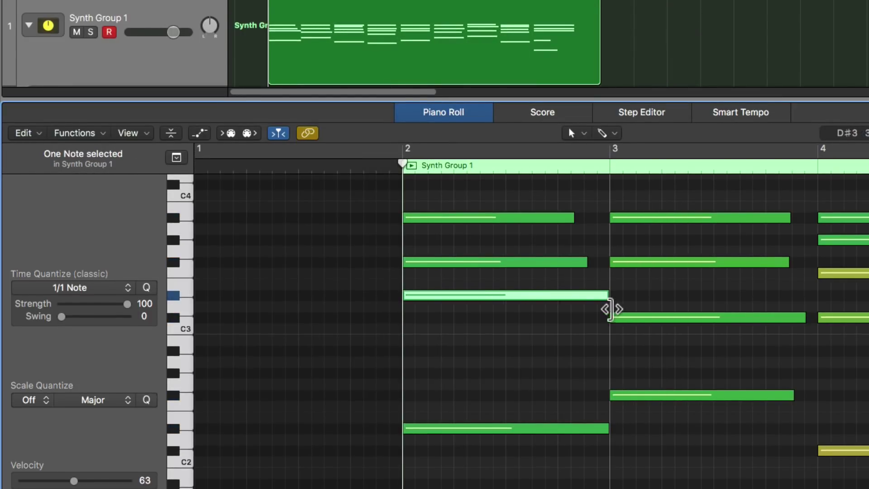
pyautogui.click(573, 335)
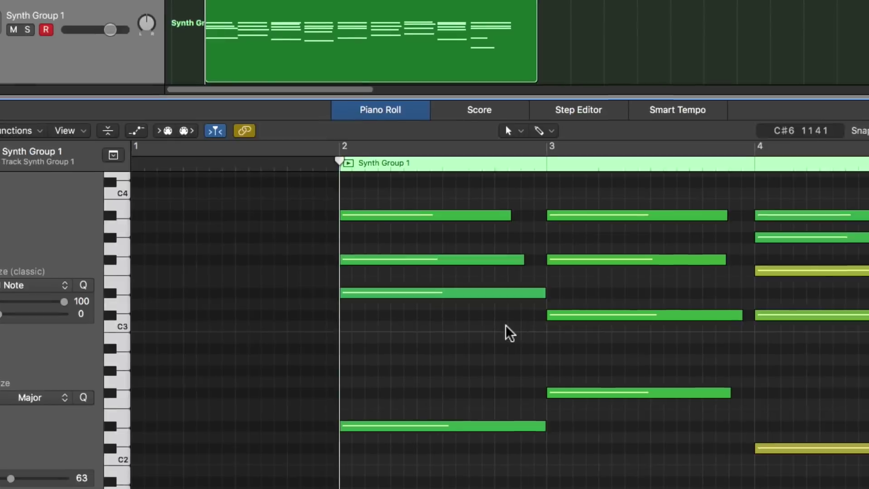
pyautogui.press('super+a')
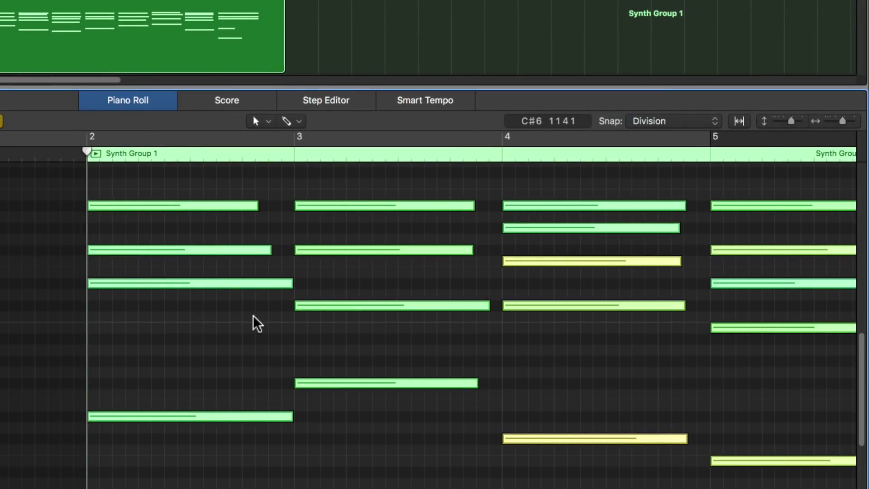
pyautogui.hotkey('shift', 'o')
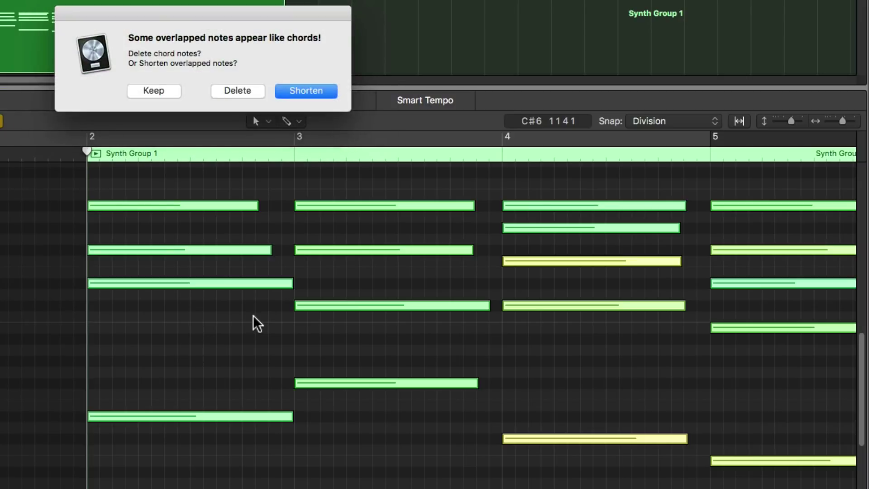
pyautogui.press('Return')
pyautogui.hotkey('shift', 'l')
pyautogui.press('Return')
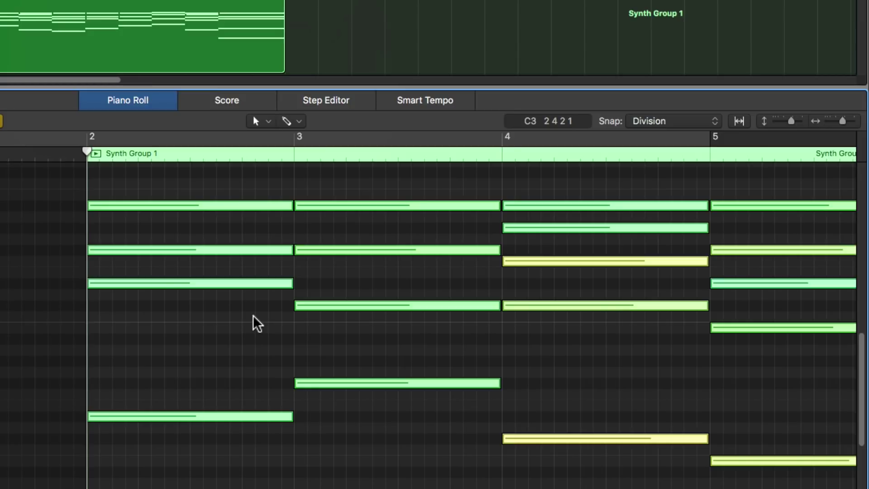
# Step: Select a bar-2 chord note and browse the Piano Roll tool menus without changing tools
pyautogui.click(258, 284)
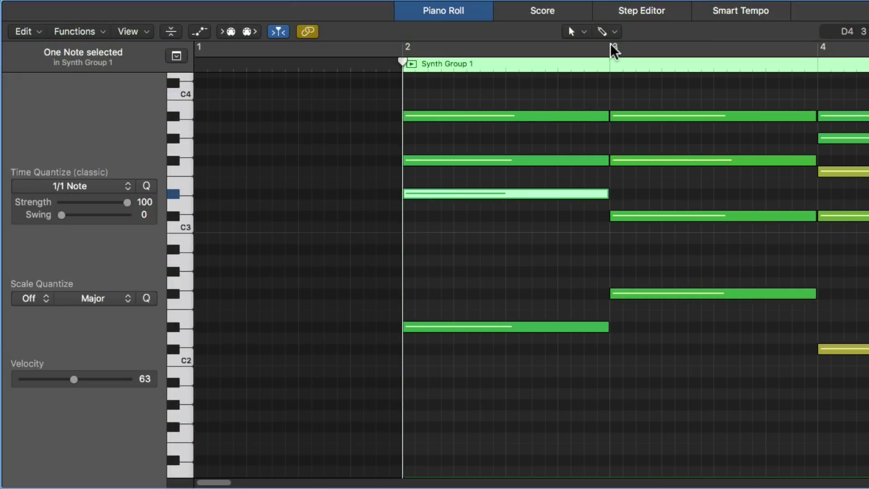
pyautogui.click(613, 32)
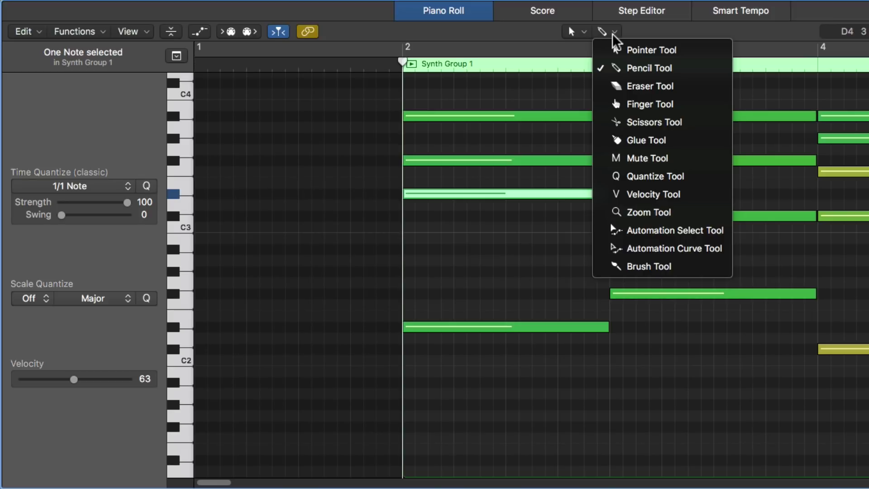
pyautogui.click(640, 32)
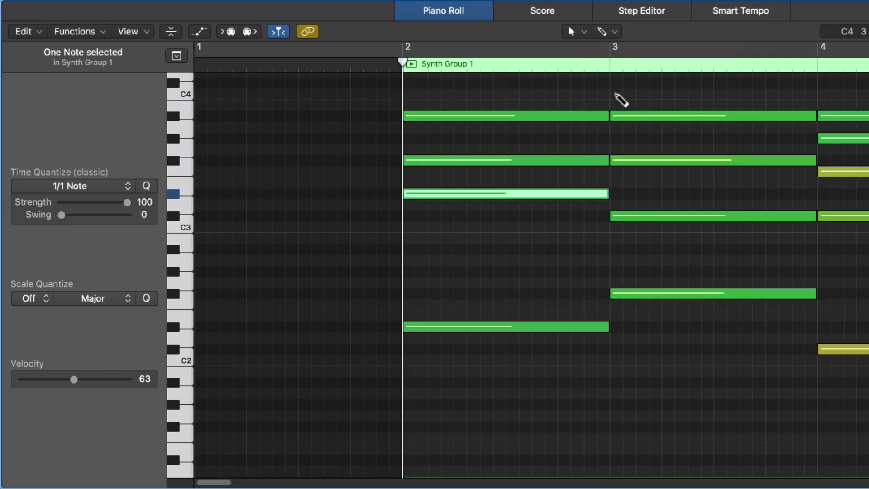
pyautogui.click(572, 32)
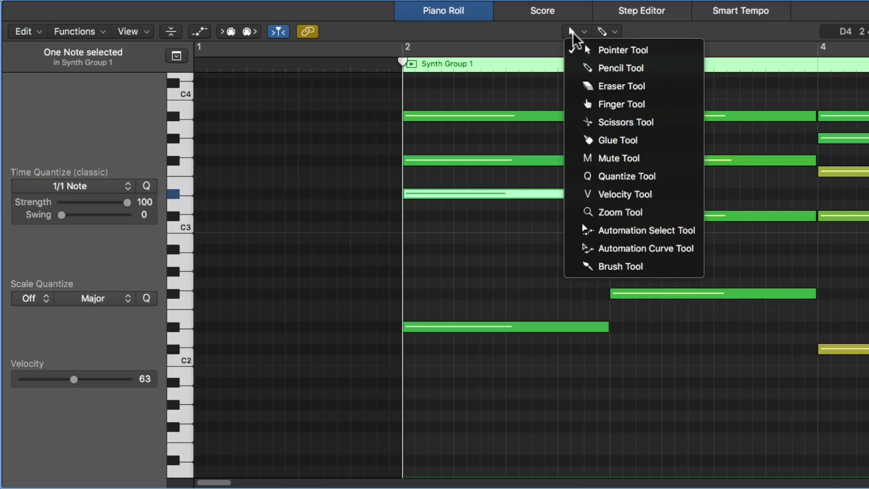
pyautogui.click(590, 49)
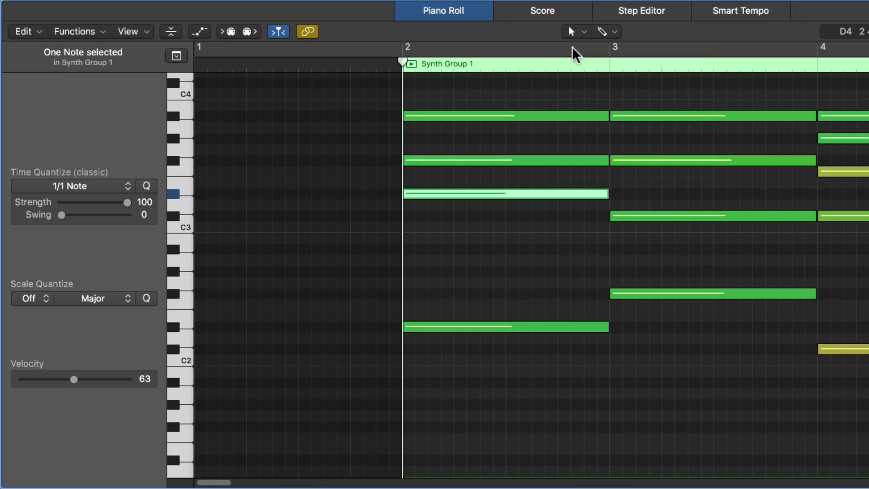
pyautogui.click(606, 31)
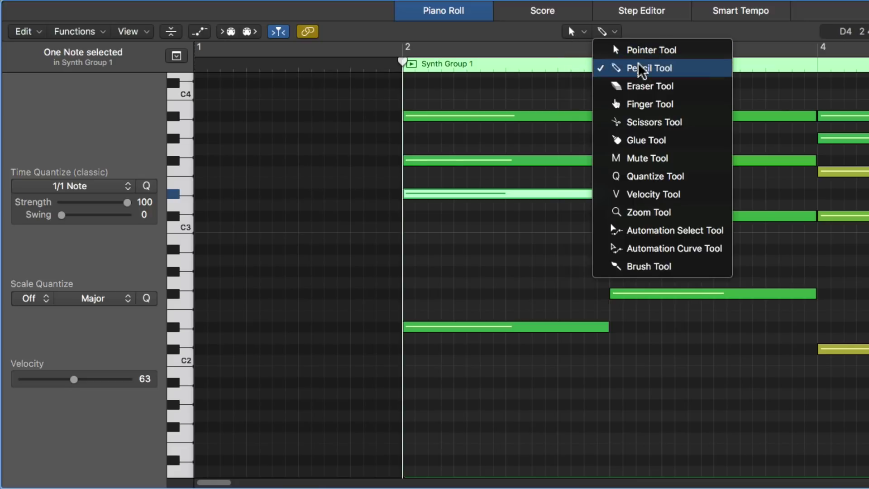
pyautogui.click(578, 84)
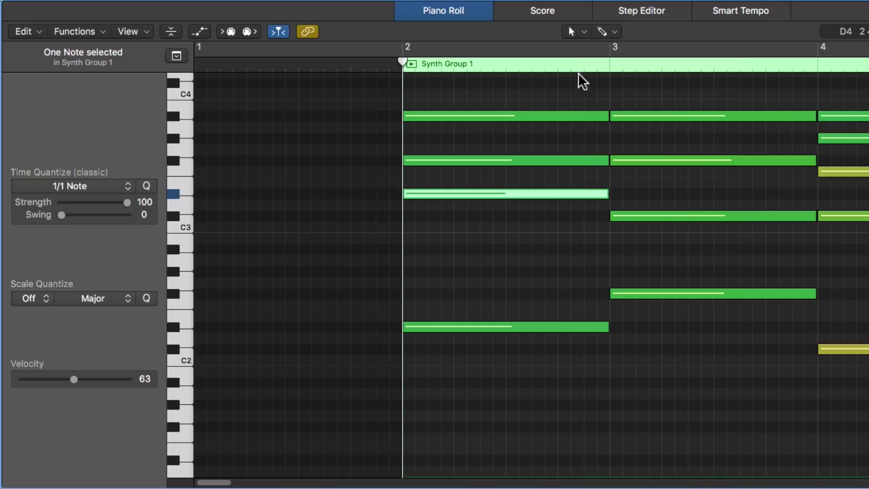
pyautogui.click(608, 35)
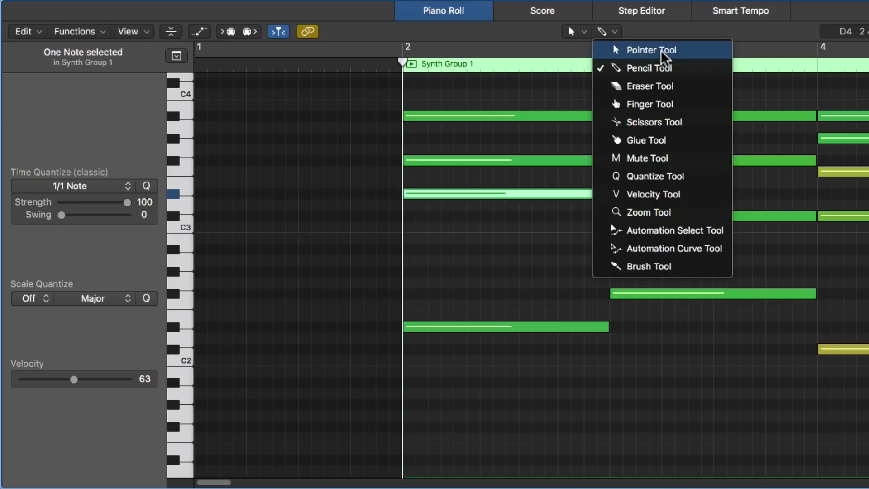
pyautogui.click(568, 75)
# Step: Shorten the top bar-2 note, then draw short notes around G2 in bars 2 and 3
pyautogui.click(548, 116)
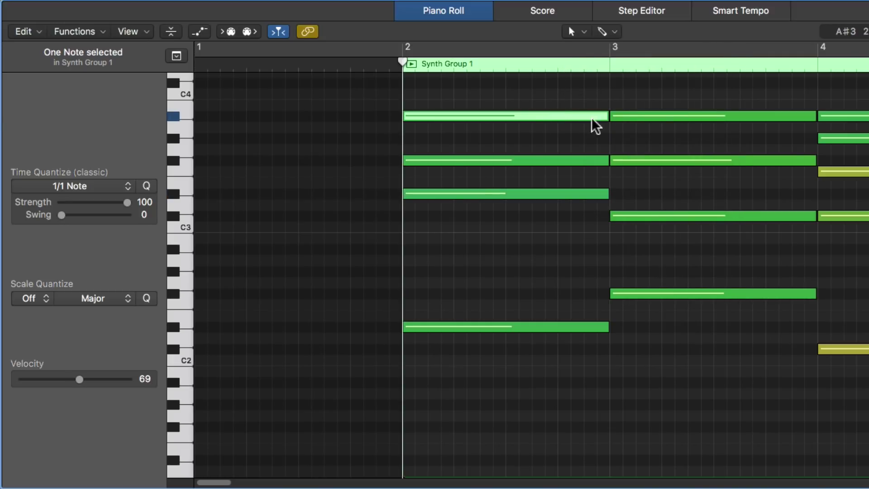
pyautogui.moveTo(601, 119); pyautogui.dragTo(557, 119)
pyautogui.click(508, 124)
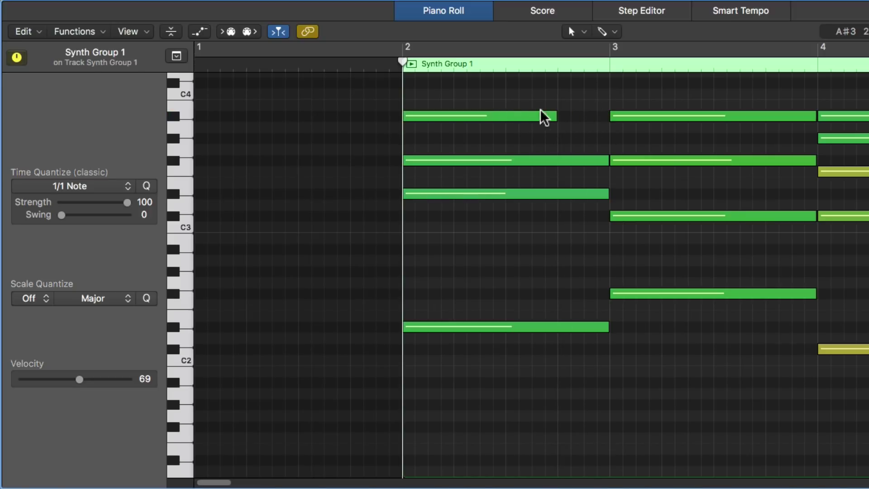
pyautogui.click(614, 32)
pyautogui.click(618, 73)
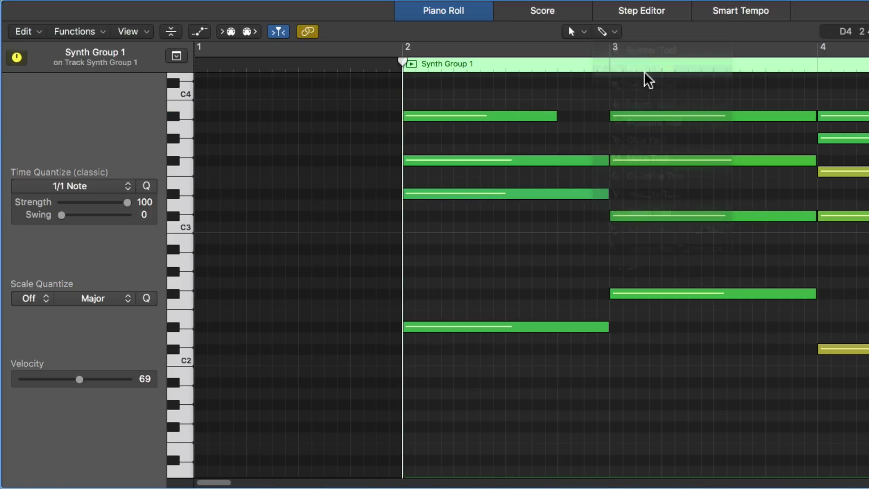
pyautogui.click(405, 260)
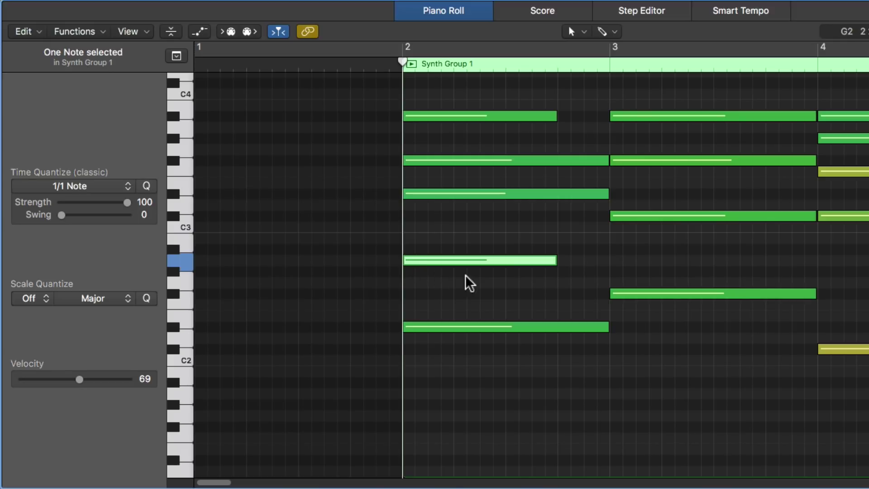
pyautogui.moveTo(625, 269)
pyautogui.mouseDown()
pyautogui.moveTo(829, 270)
pyautogui.moveTo(576, 269)
pyautogui.mouseUp()
# Step: Remove the extra bar-3 G2 note on the lower row, after trying and undoing Eraser deletions
pyautogui.click(609, 32)
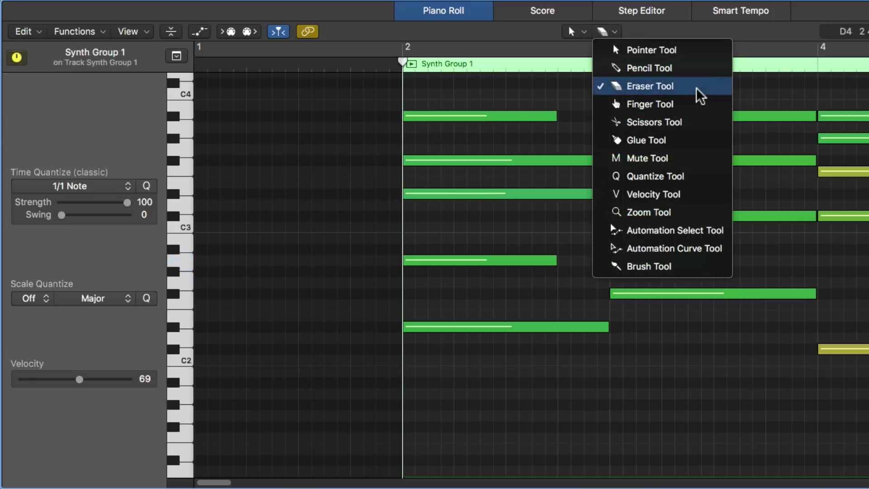
pyautogui.click(696, 88)
pyautogui.click(645, 261)
pyautogui.click(553, 260)
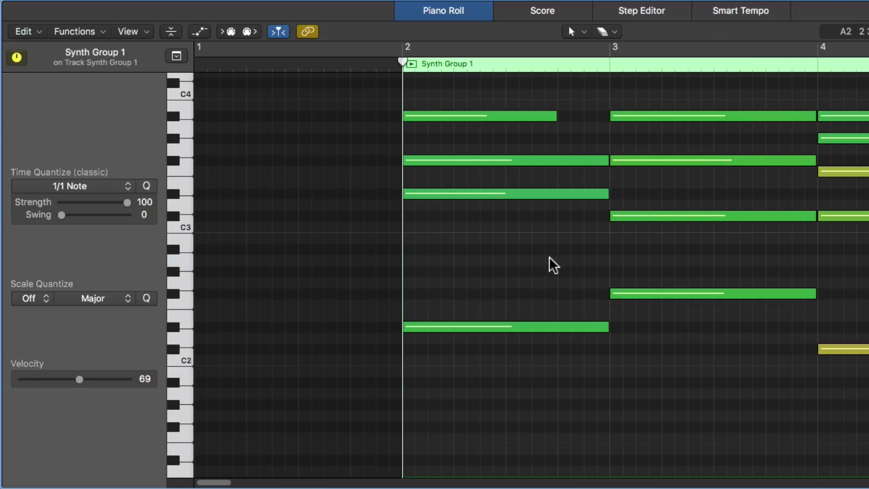
pyautogui.click(642, 216)
pyautogui.press('super+z')
pyautogui.press('super+z')
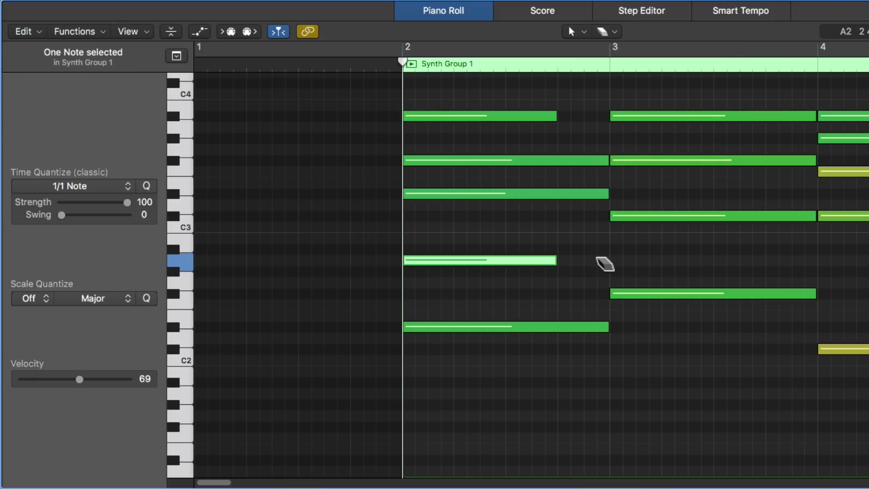
pyautogui.press('super+z')
pyautogui.click(632, 260)
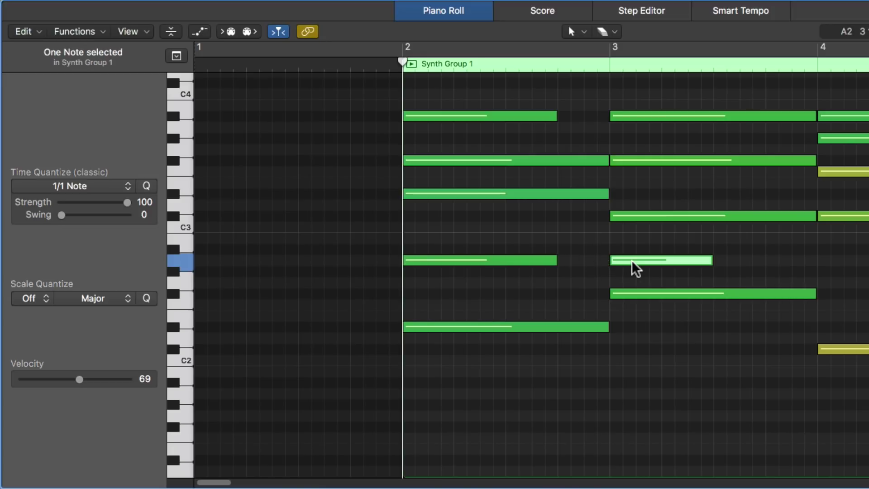
pyautogui.press('Delete')
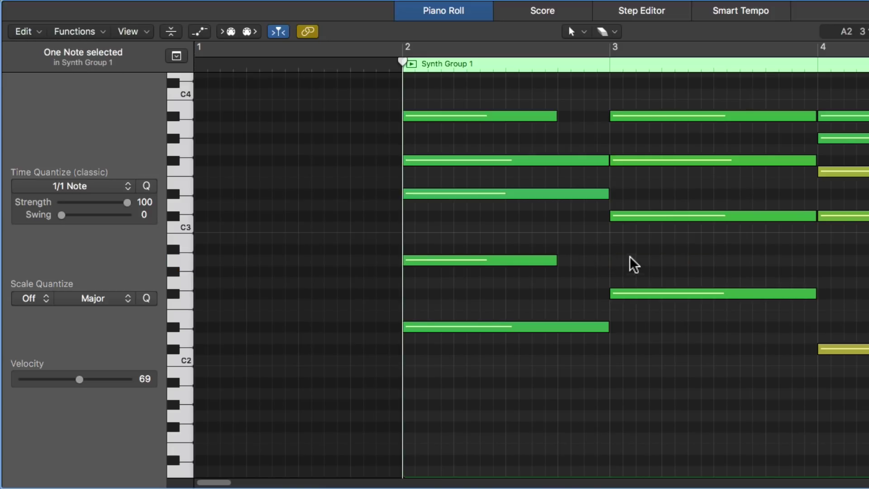
# Step: Shorten the top notes of bars 2 and 3 with the Finger tool
pyautogui.click(612, 31)
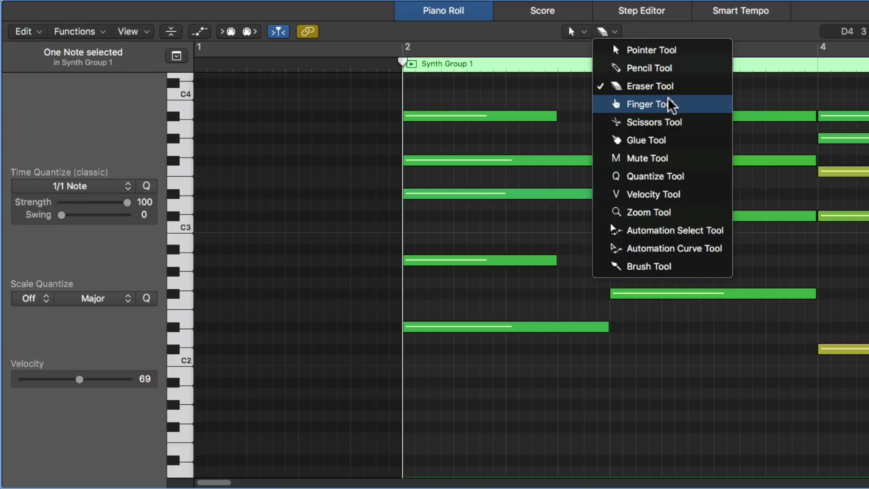
pyautogui.click(671, 105)
pyautogui.moveTo(497, 119); pyautogui.dragTo(448, 134)
pyautogui.moveTo(631, 118); pyautogui.dragTo(582, 149)
pyautogui.click(606, 31)
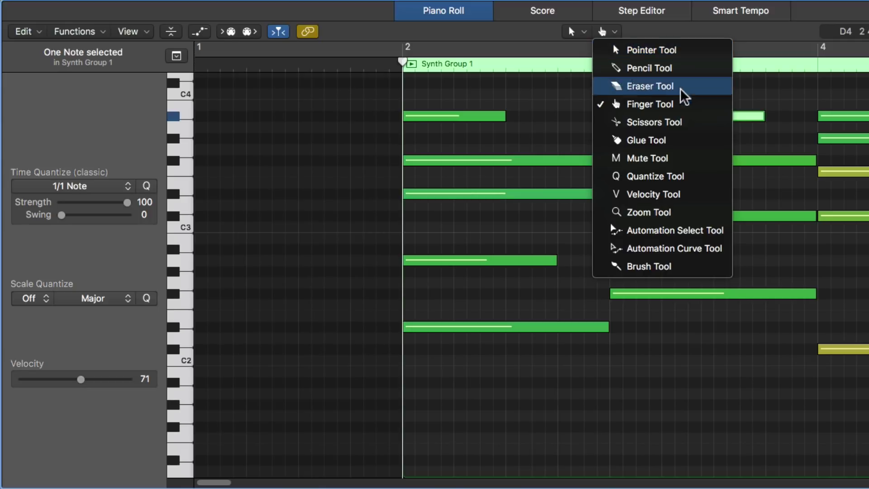
# Step: Split two bar-2 chord notes and the low note at beat 3 with the Scissors tool
pyautogui.click(680, 122)
pyautogui.click(547, 140)
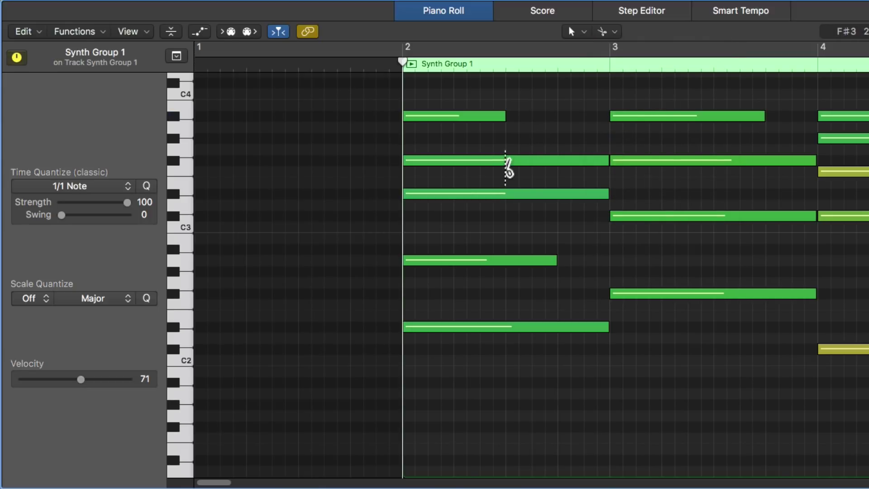
pyautogui.click(508, 160)
pyautogui.click(508, 194)
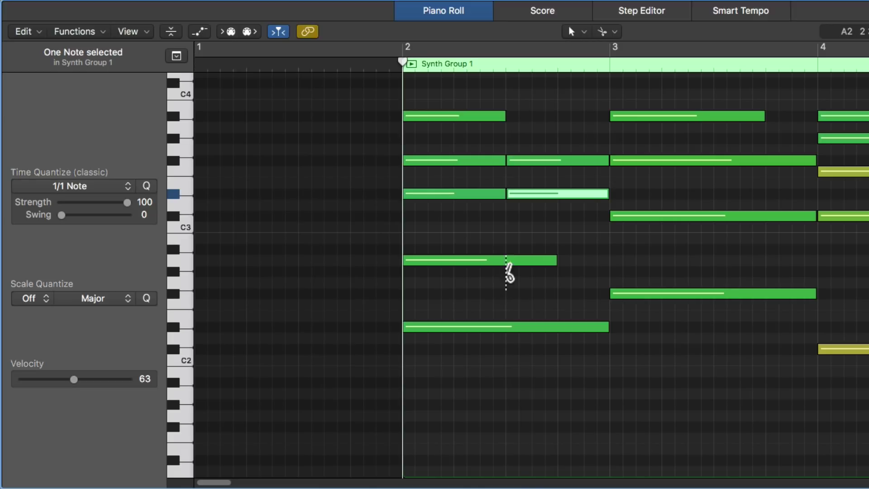
pyautogui.click(507, 260)
# Step: Cut the low note again, zoom in on bar 2, then try and undo an eight-way split
pyautogui.click(455, 260)
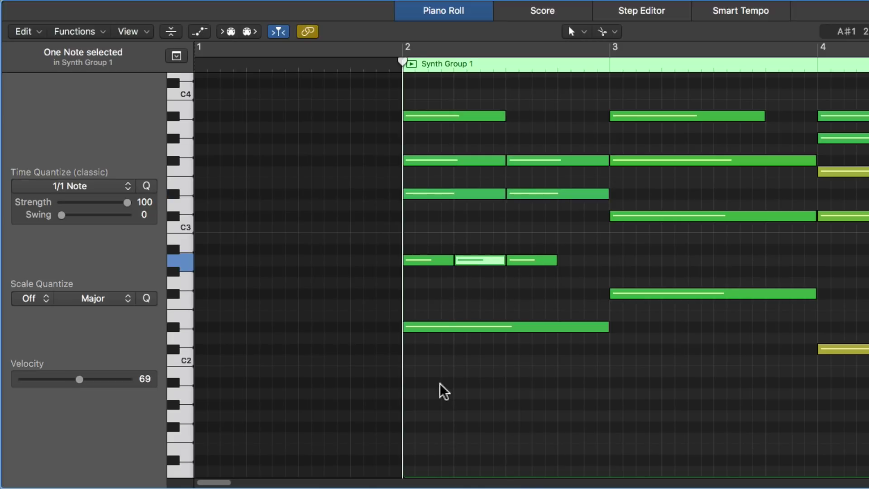
pyautogui.scroll(-1, 444, 358)
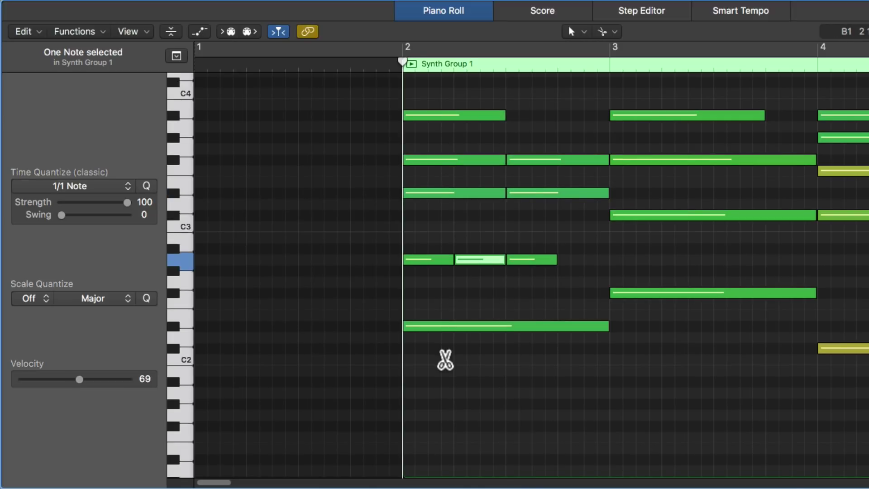
pyautogui.press('super+Down')
pyautogui.press('super+Down')
pyautogui.press('super+Down')
pyautogui.scroll(-5, 458, 344)
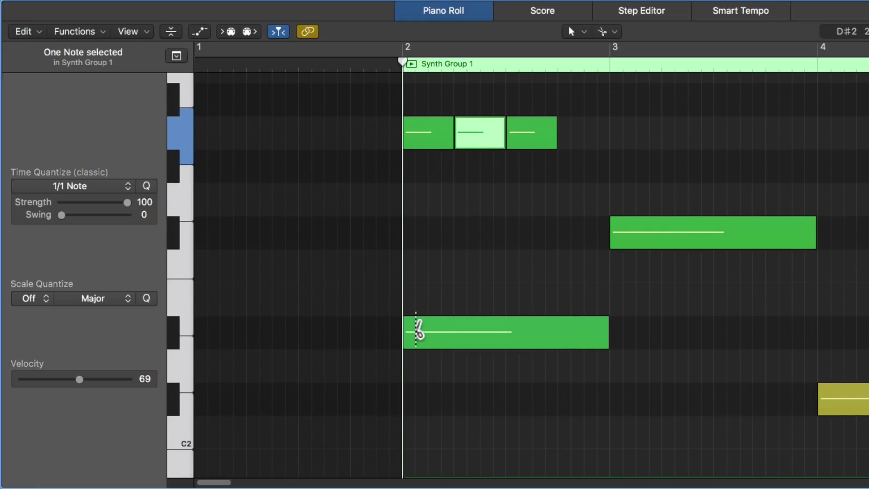
pyautogui.press('super+Right')
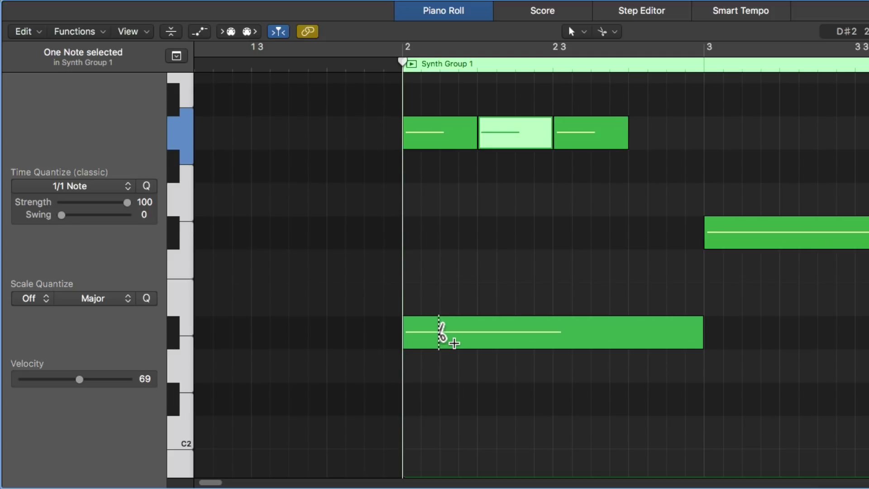
pyautogui.keyDown('alt'); pyautogui.click(440, 334); pyautogui.keyUp('alt')
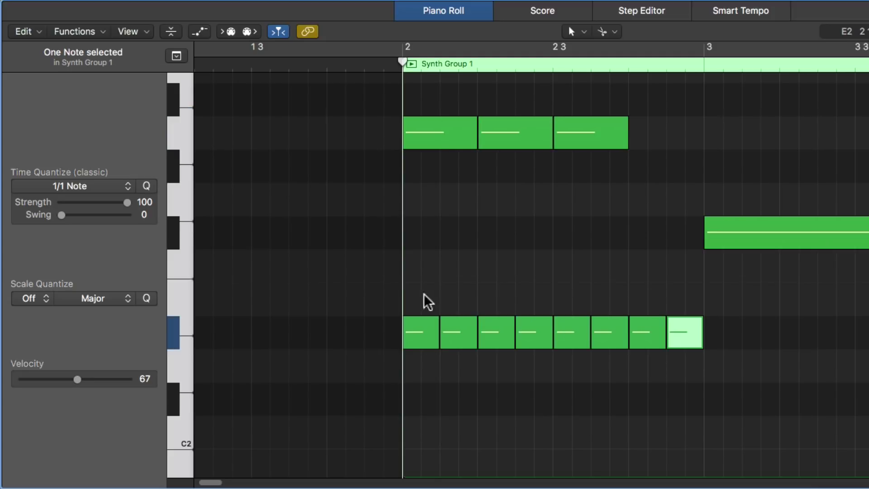
pyautogui.click(422, 322)
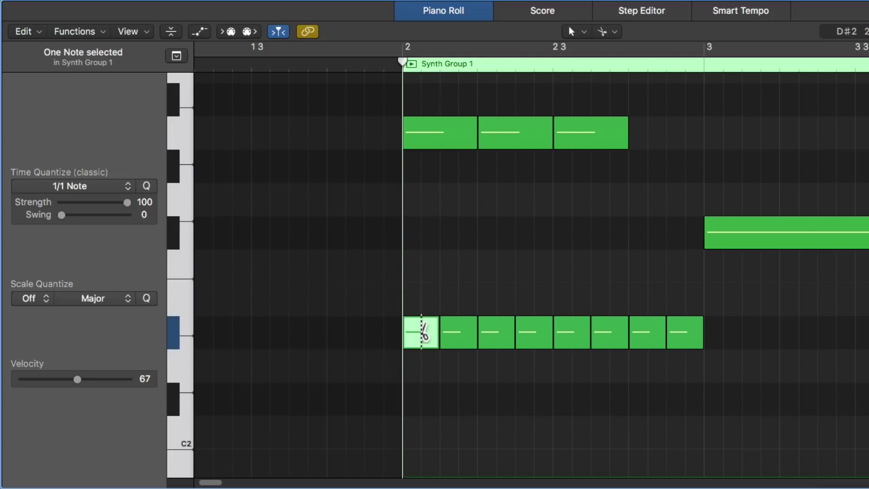
pyautogui.press('super+z')
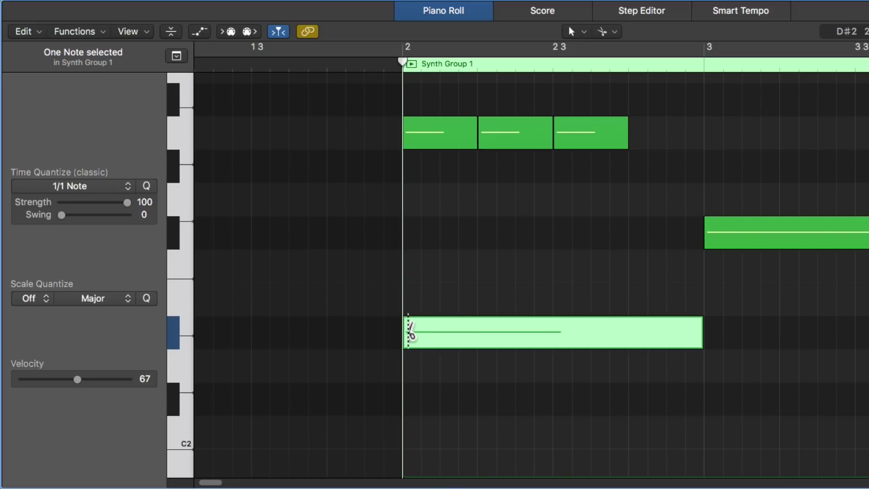
pyautogui.keyDown('alt'); pyautogui.click(441, 334); pyautogui.keyUp('alt')
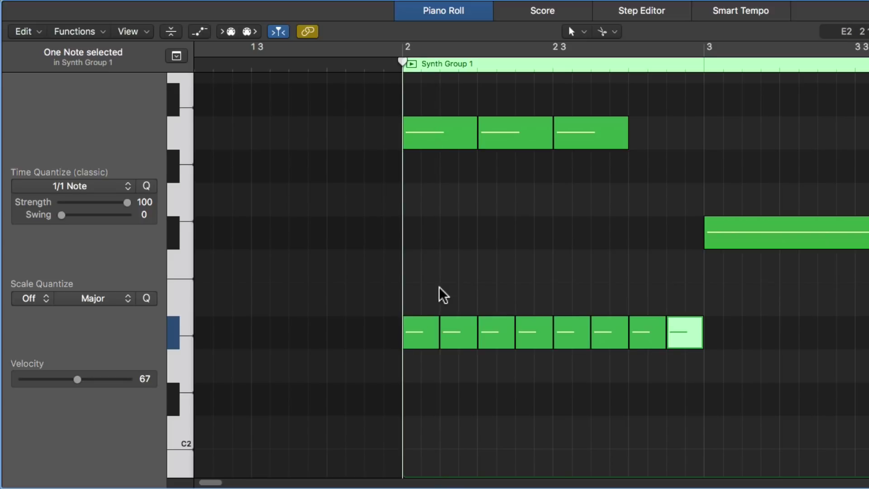
pyautogui.press('super+z')
# Step: Split the four-note chords in bars 2 and 3 into repeated quarter notes
pyautogui.click(509, 106)
pyautogui.press('z')
pyautogui.moveTo(472, 96); pyautogui.dragTo(493, 365)
pyautogui.keyDown('alt'); pyautogui.keyDown('super'); pyautogui.click(458, 360); pyautogui.keyUp('super'); pyautogui.keyUp('alt')
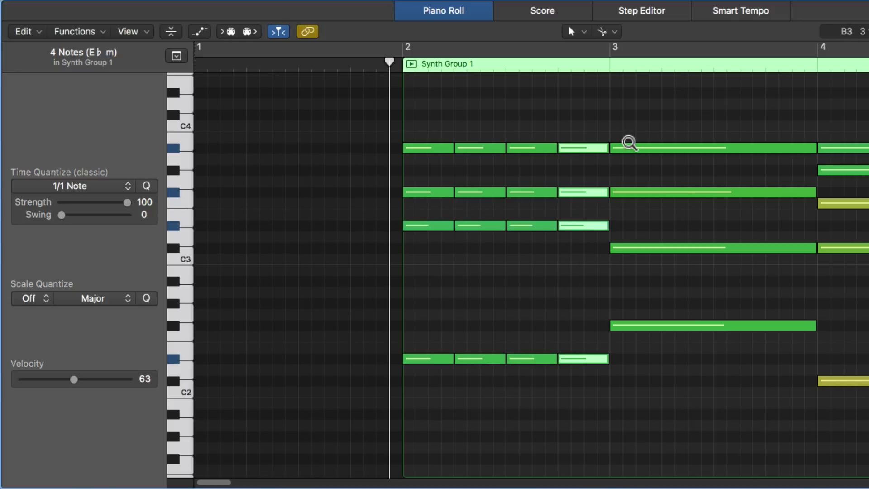
pyautogui.moveTo(648, 107); pyautogui.dragTo(709, 315)
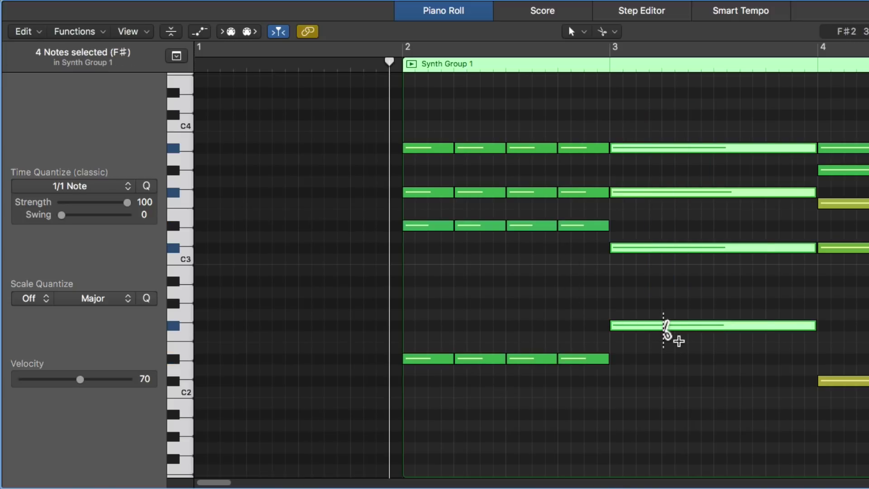
pyautogui.keyDown('alt'); pyautogui.click(663, 325); pyautogui.keyUp('alt')
# Step: Halve the length of all 32 chord notes and play back the staccato pattern
pyautogui.moveTo(441, 106); pyautogui.dragTo(799, 398)
pyautogui.moveTo(815, 328); pyautogui.dragTo(792, 341)
pyautogui.click(775, 374)
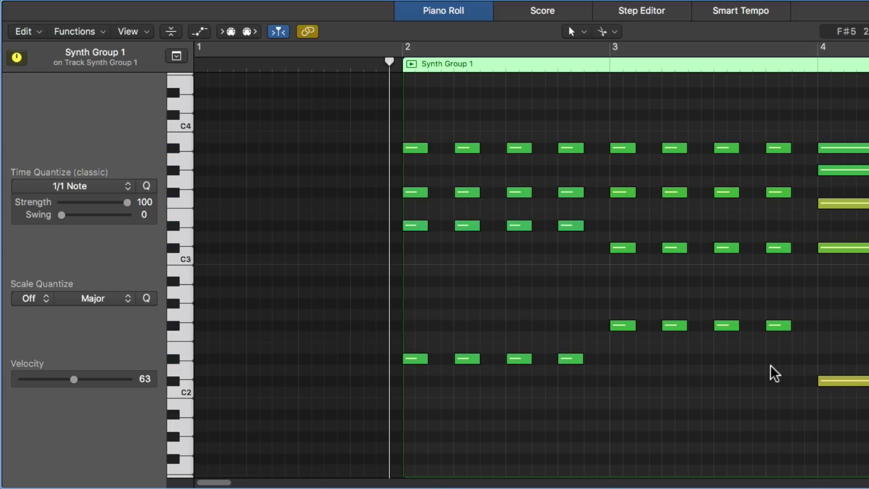
pyautogui.press('space')
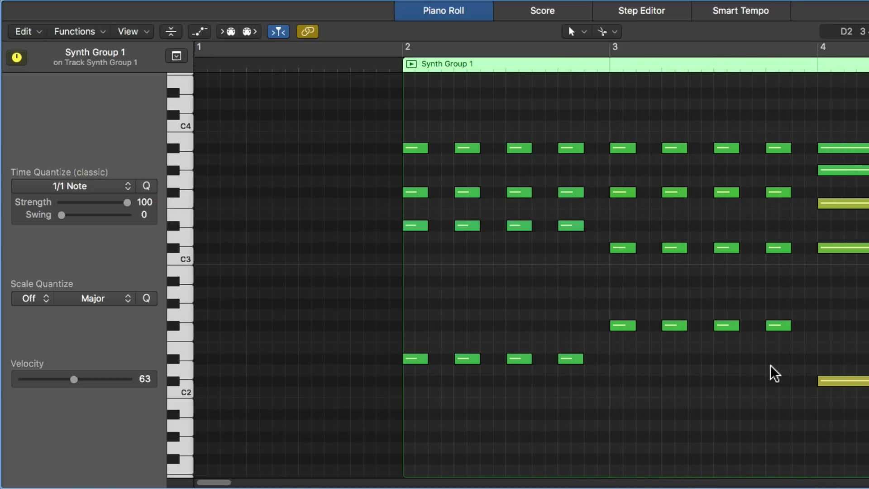
# Step: Glue bar 2's and bar 3's sixteen repeated chord notes back into four full-bar notes each
pyautogui.click(615, 31)
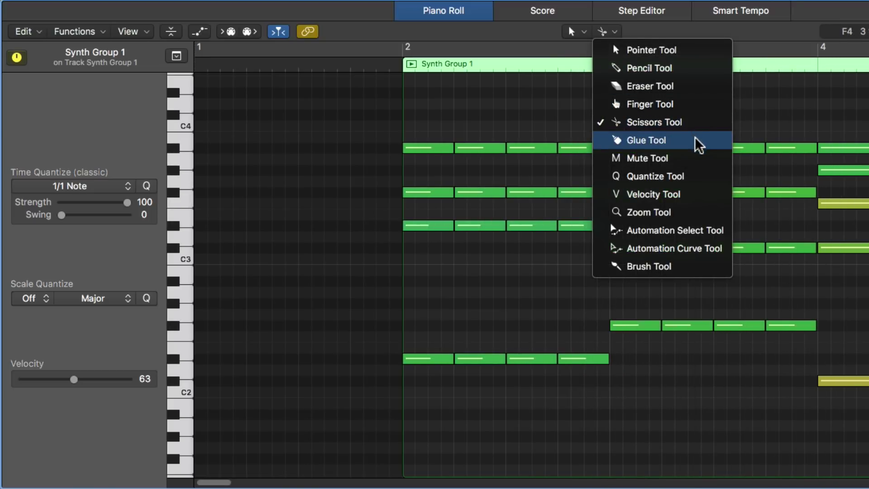
pyautogui.click(697, 141)
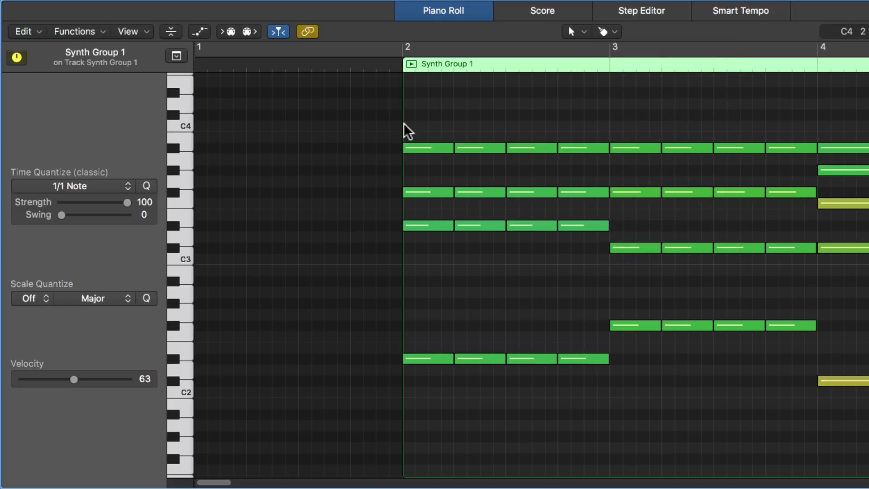
pyautogui.moveTo(412, 121); pyautogui.dragTo(587, 428)
pyautogui.click(580, 360)
pyautogui.moveTo(629, 111); pyautogui.dragTo(788, 362)
pyautogui.keyDown('super'); pyautogui.click(790, 327); pyautogui.keyUp('super')
pyautogui.click(545, 275)
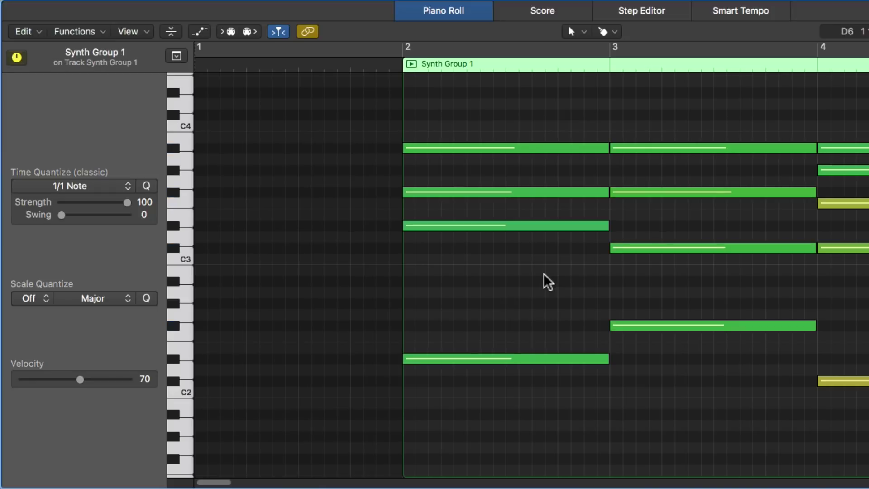
# Step: Mute three chord notes with the Mute tool, then undo the mutes
pyautogui.press('t')
pyautogui.click(686, 159)
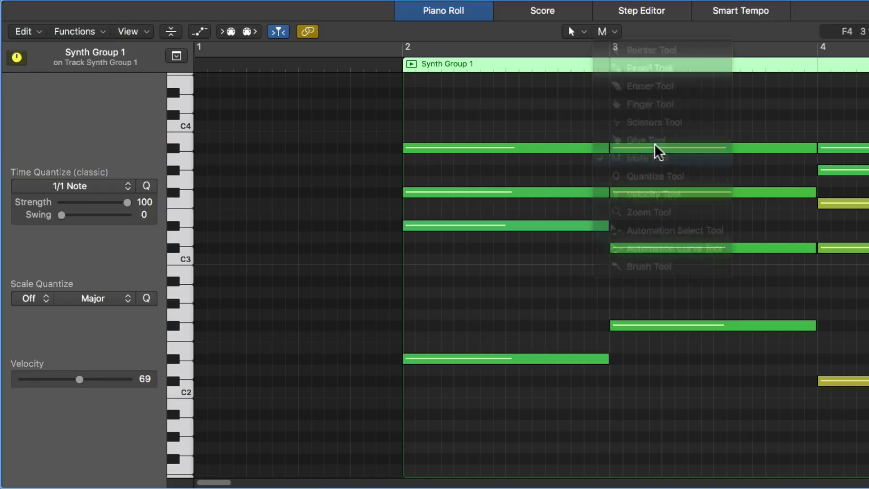
pyautogui.click(579, 148)
pyautogui.click(618, 193)
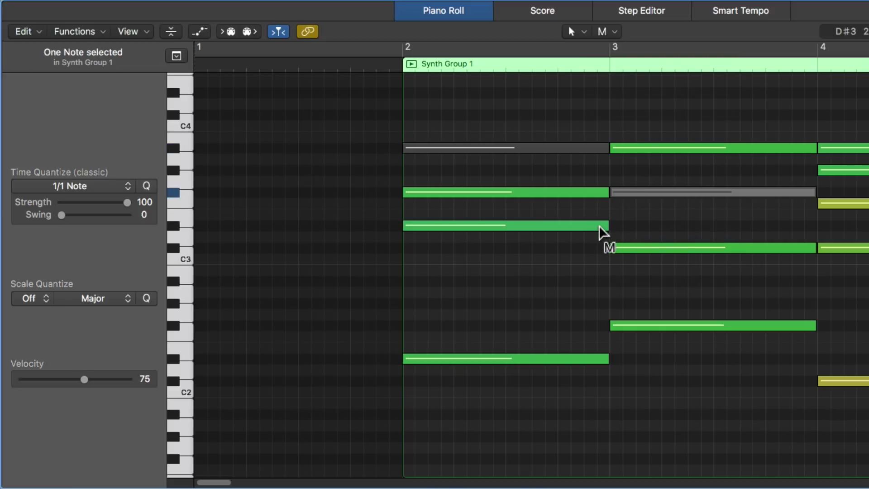
pyautogui.click(603, 225)
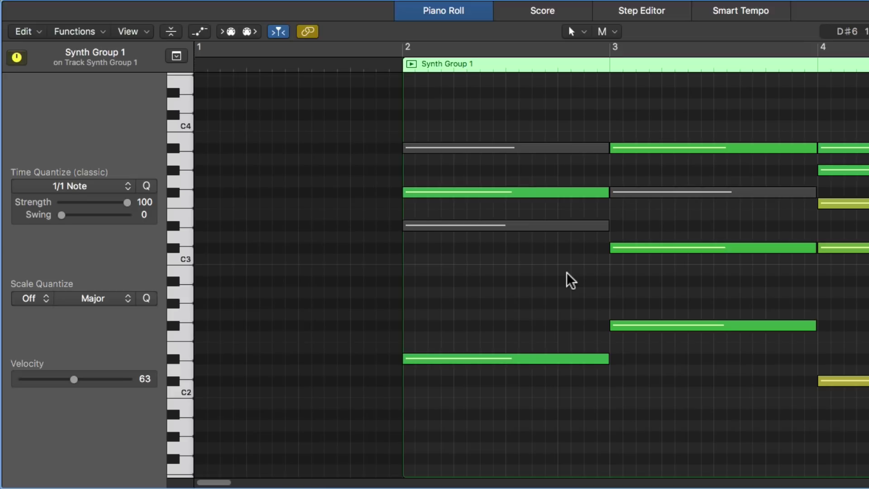
pyautogui.press('super+z')
pyautogui.press('super+z')
pyautogui.press('super+z')
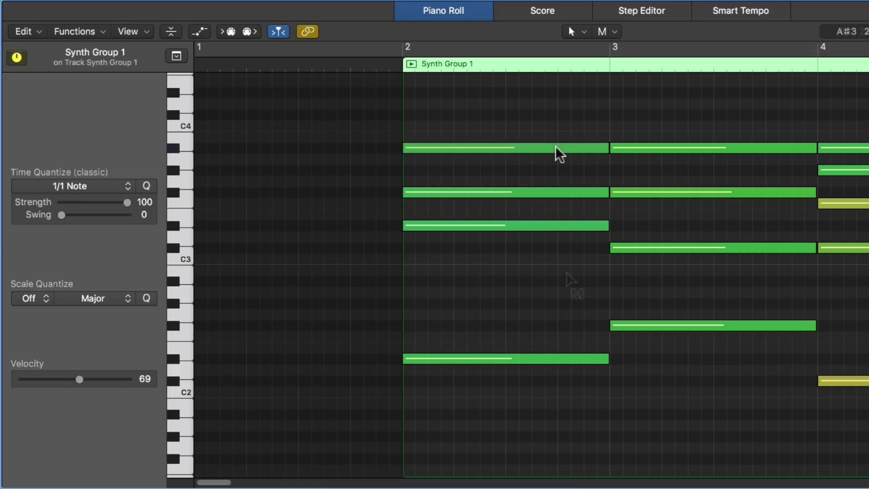
# Step: Mute the top bar-2 note with Ctrl-M, then mute and unmute the four bar-3 notes
pyautogui.click(556, 148)
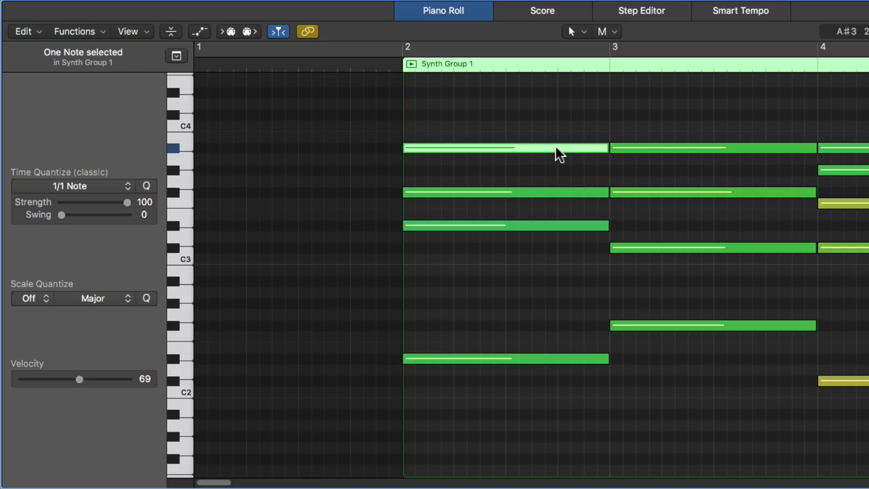
pyautogui.hotkey('ctrl', 'm')
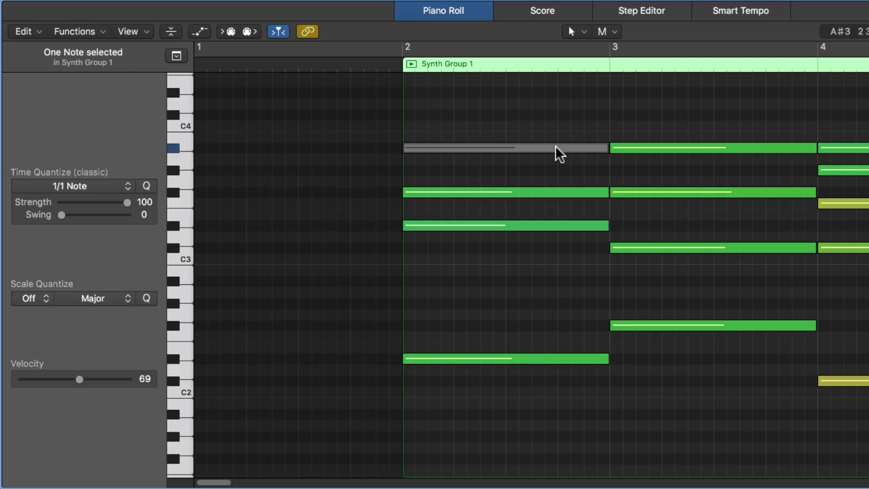
pyautogui.click(605, 109)
pyautogui.moveTo(650, 107); pyautogui.dragTo(650, 342)
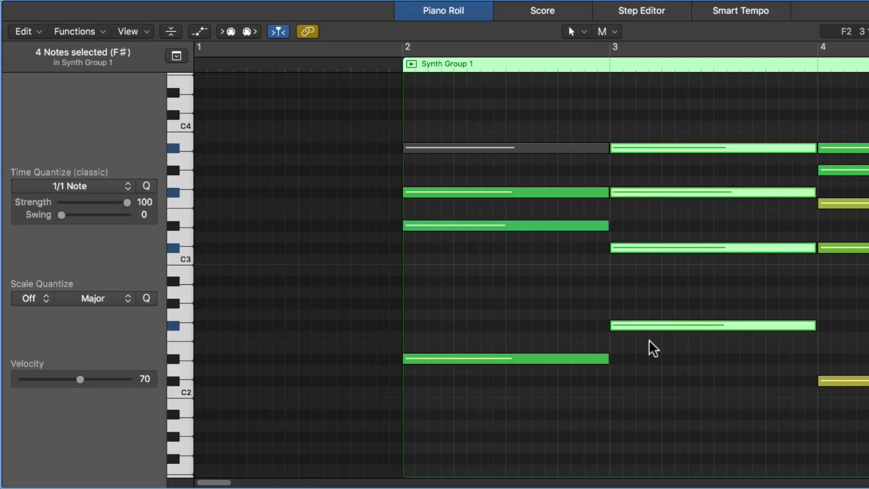
pyautogui.hotkey('ctrl', 'm')
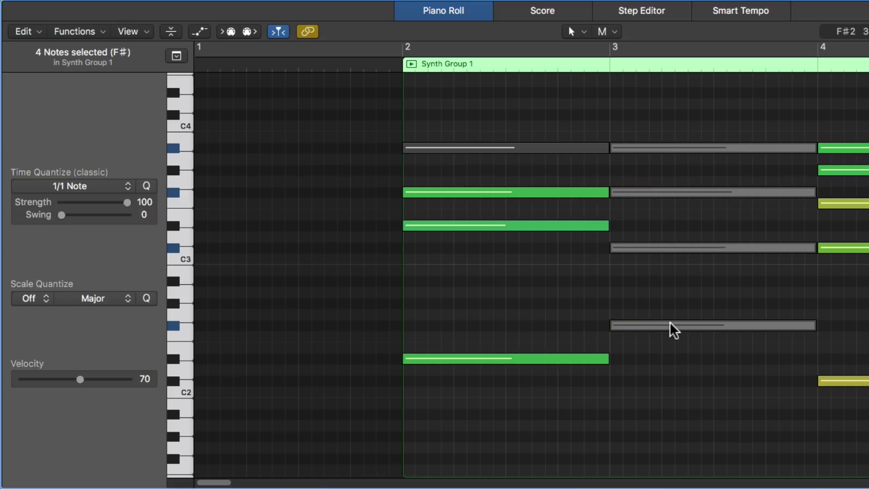
pyautogui.hotkey('ctrl', 'm')
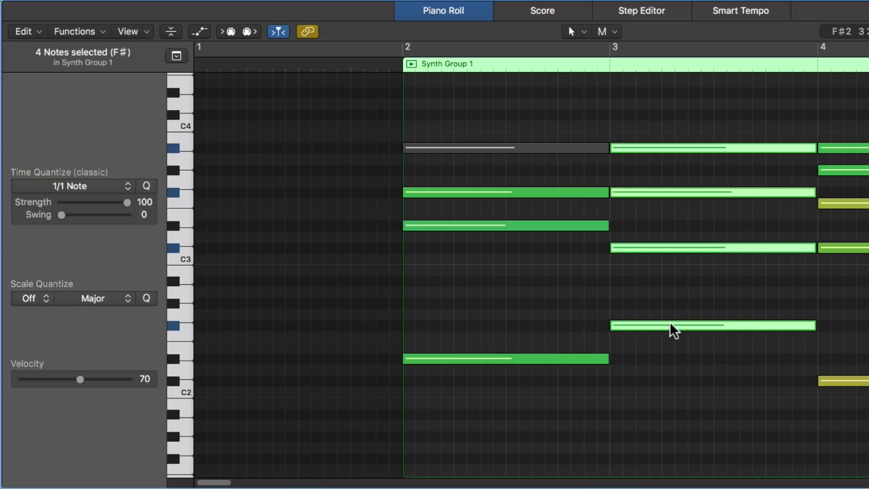
pyautogui.click(582, 148)
# Step: Snap the three off-beat bar-2 chord notes to bar 2 with the Quantize tool, then undo
pyautogui.press('t')
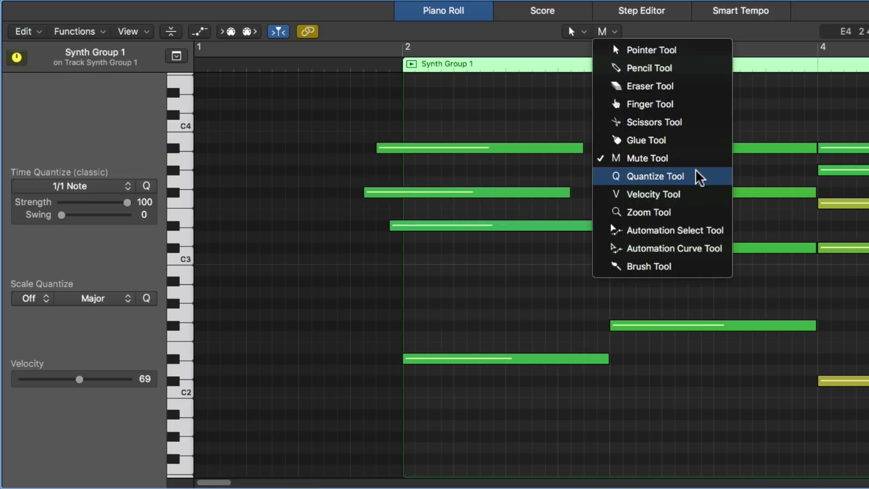
pyautogui.click(700, 176)
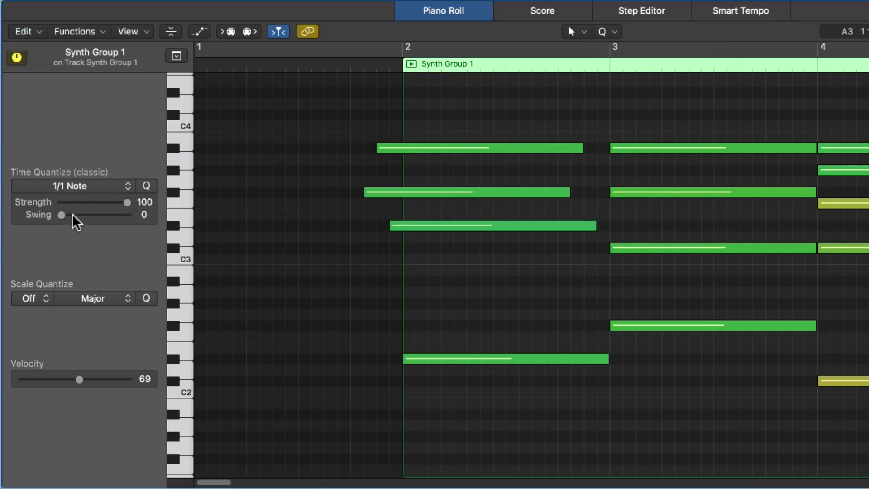
pyautogui.click(446, 148)
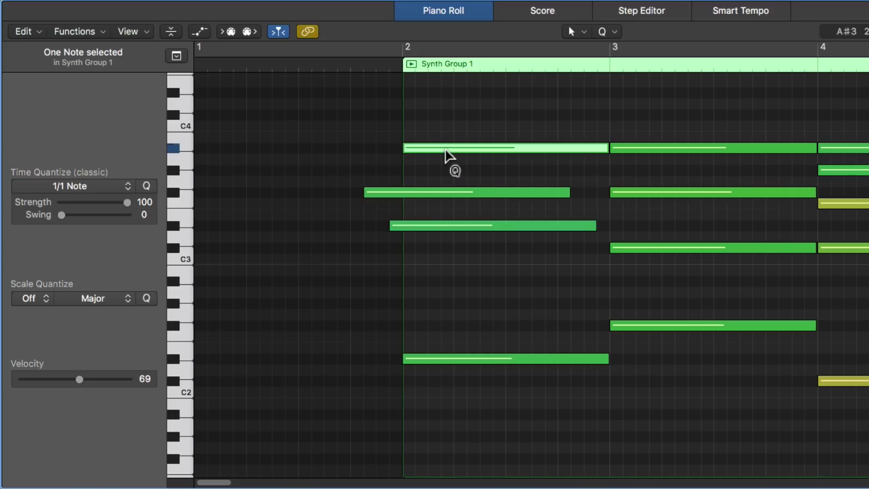
pyautogui.click(424, 193)
pyautogui.click(435, 226)
pyautogui.click(442, 253)
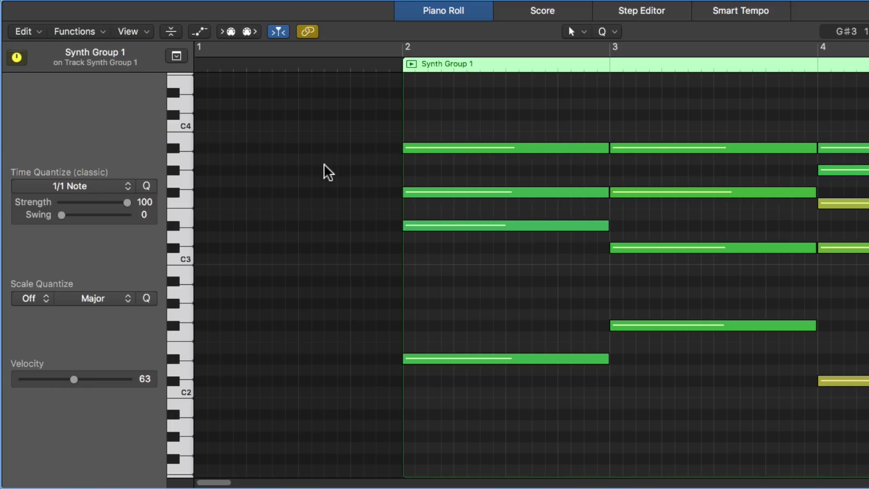
pyautogui.press('super+z')
pyautogui.press('super+z')
pyautogui.press('super+z')
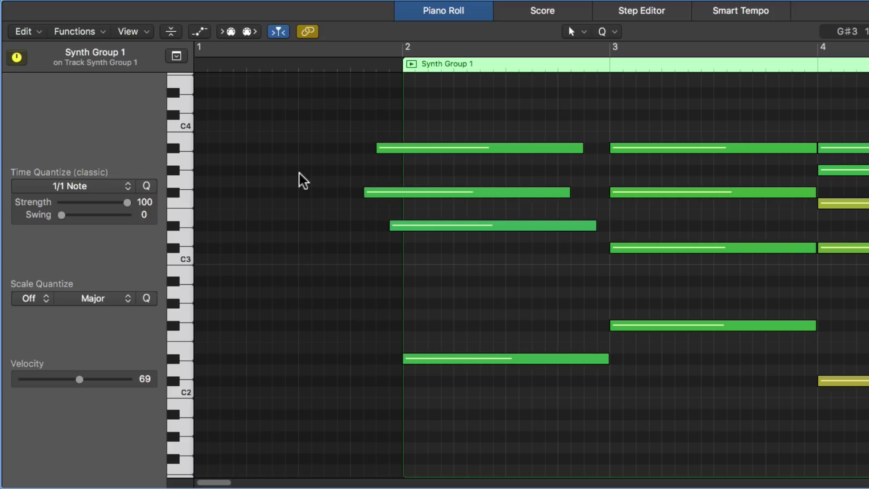
# Step: Quantize the D#3, A#3 and top bar-2 notes onto bar 2 one by one with Q
pyautogui.click(440, 226)
pyautogui.press('q')
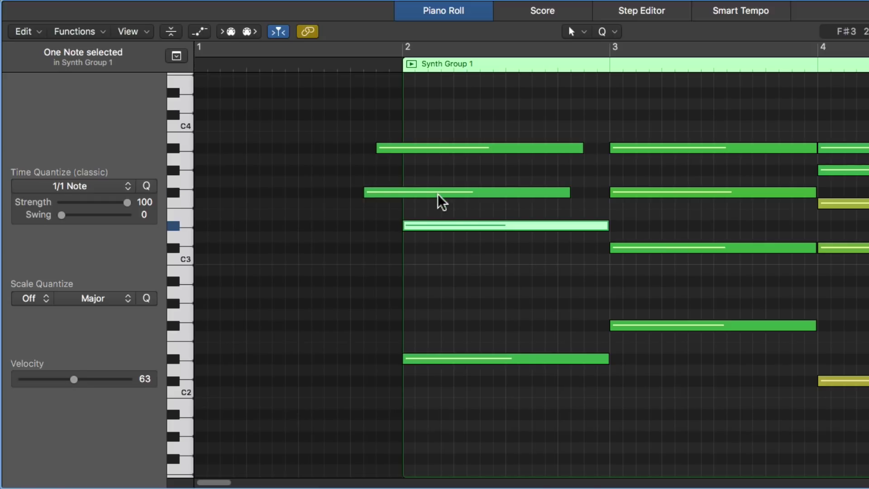
pyautogui.click(438, 192)
pyautogui.press('q')
pyautogui.click(446, 149)
pyautogui.press('q')
pyautogui.click(364, 147)
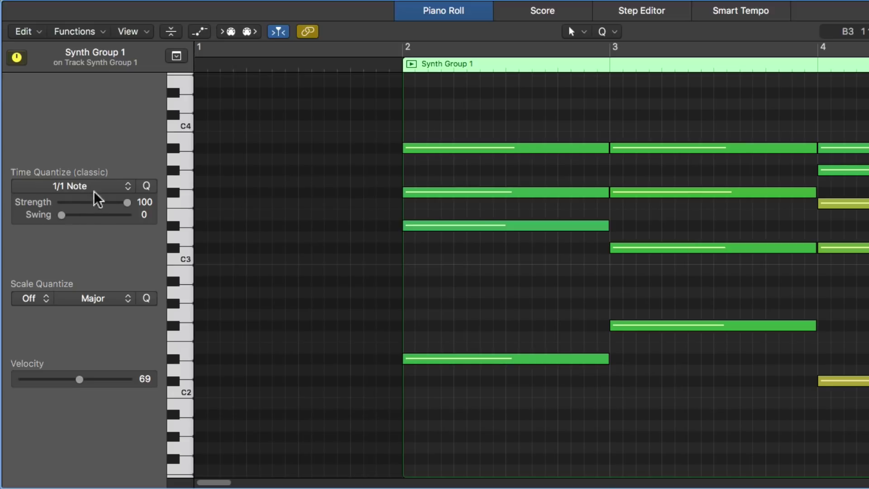
# Step: Adjust individual bar-2 note velocities with the Velocity tool, trying 44, 64, 56 and 72
pyautogui.click(605, 31)
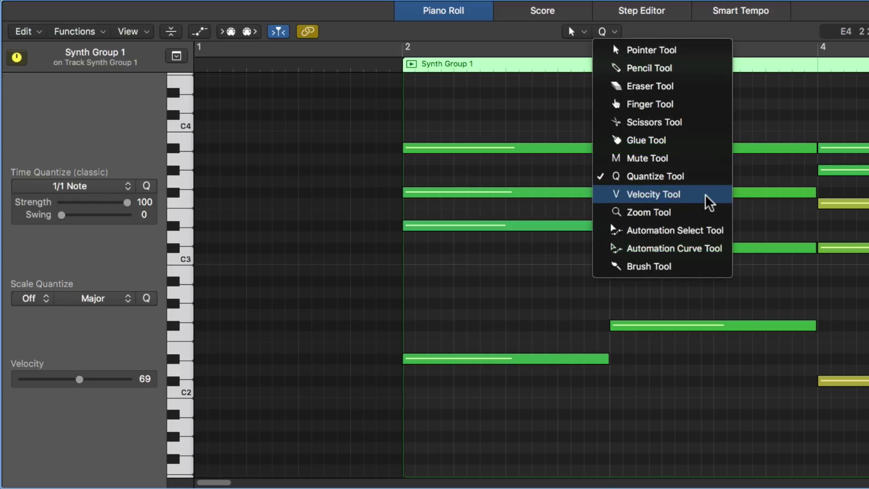
pyautogui.click(708, 198)
pyautogui.moveTo(503, 148)
pyautogui.mouseDown()
pyautogui.moveTo(494, 307)
pyautogui.moveTo(514, 5)
pyautogui.moveTo(504, 132)
pyautogui.mouseUp()
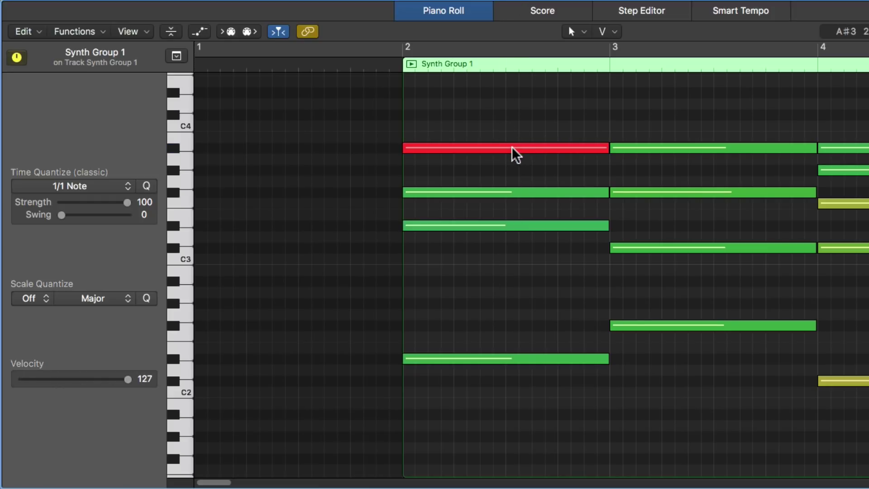
pyautogui.press('super+Down')
pyautogui.press('super+Down')
pyautogui.scroll(6, 510, 153)
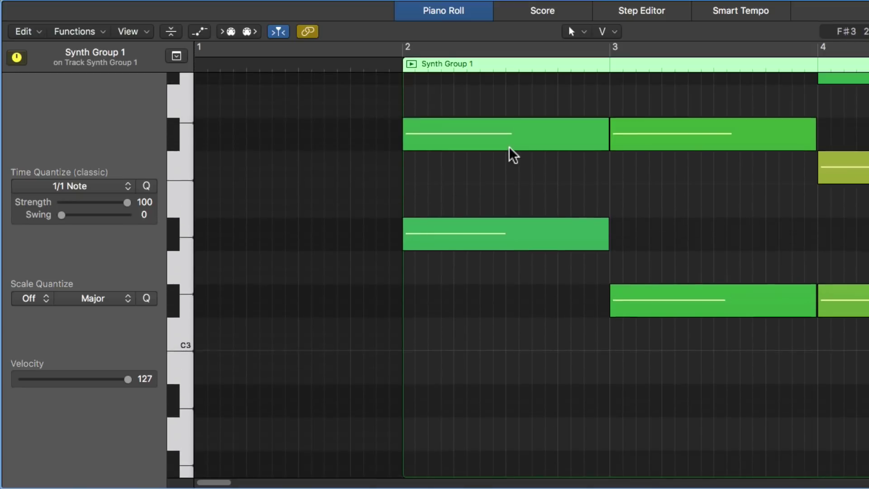
pyautogui.moveTo(508, 219)
pyautogui.mouseDown()
pyautogui.moveTo(510, 101)
pyautogui.moveTo(501, 196)
pyautogui.moveTo(508, 258)
pyautogui.moveTo(514, 205)
pyautogui.moveTo(450, 225)
pyautogui.moveTo(488, 228)
pyautogui.moveTo(489, 77)
pyautogui.moveTo(483, 218)
pyautogui.mouseUp()
pyautogui.moveTo(333, 189)
pyautogui.mouseDown()
pyautogui.moveTo(372, 215)
pyautogui.moveTo(691, 292)
pyautogui.mouseUp()
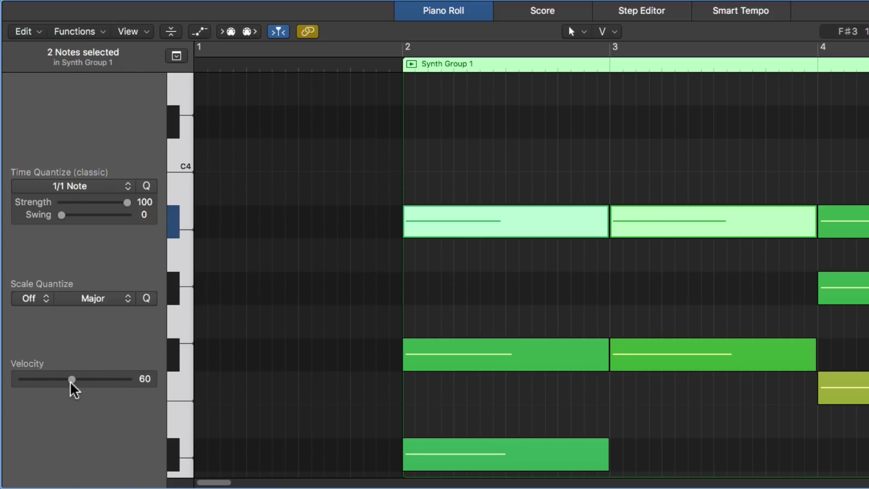
pyautogui.moveTo(71, 382); pyautogui.dragTo(90, 396)
pyautogui.click(306, 232)
# Step: Select all 40 notes and set their velocity to 103
pyautogui.press('z')
pyautogui.press('super+a')
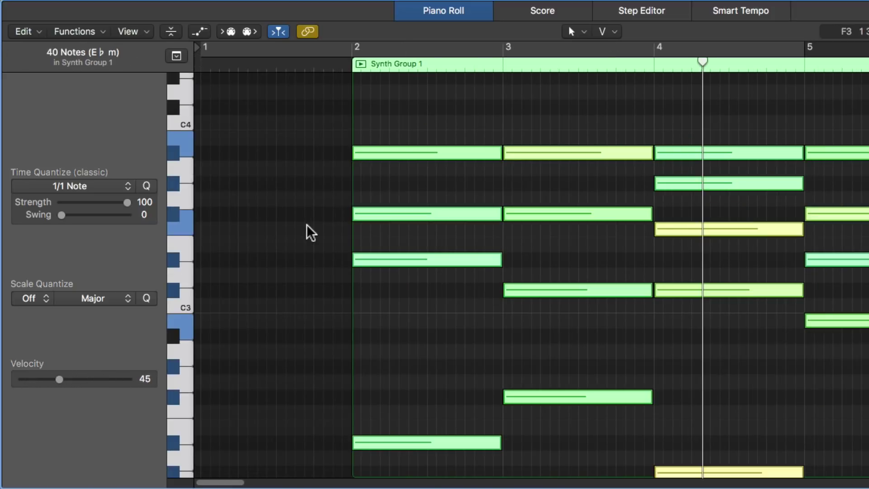
pyautogui.moveTo(63, 380)
pyautogui.mouseDown()
pyautogui.moveTo(116, 388)
pyautogui.moveTo(34, 392)
pyautogui.moveTo(111, 396)
pyautogui.moveTo(17, 385)
pyautogui.moveTo(105, 388)
pyautogui.moveTo(37, 387)
pyautogui.moveTo(58, 391)
pyautogui.mouseUp()
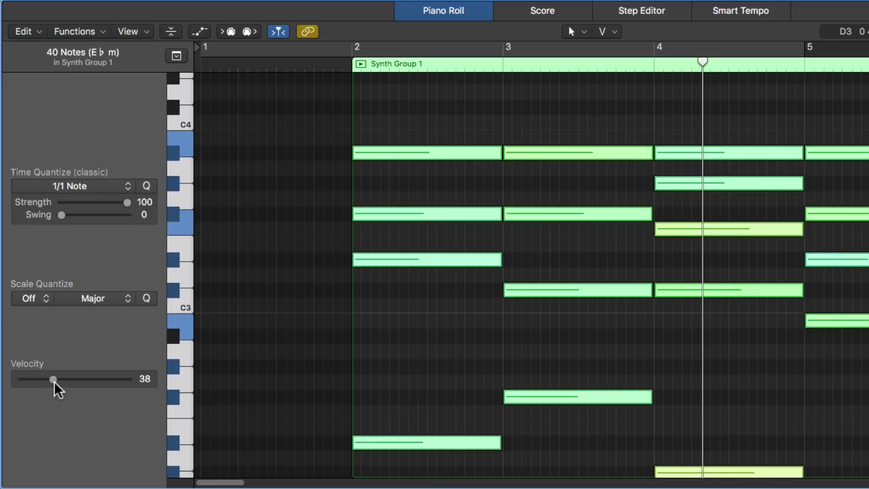
pyautogui.moveTo(55, 385); pyautogui.dragTo(113, 387)
pyautogui.click(298, 312)
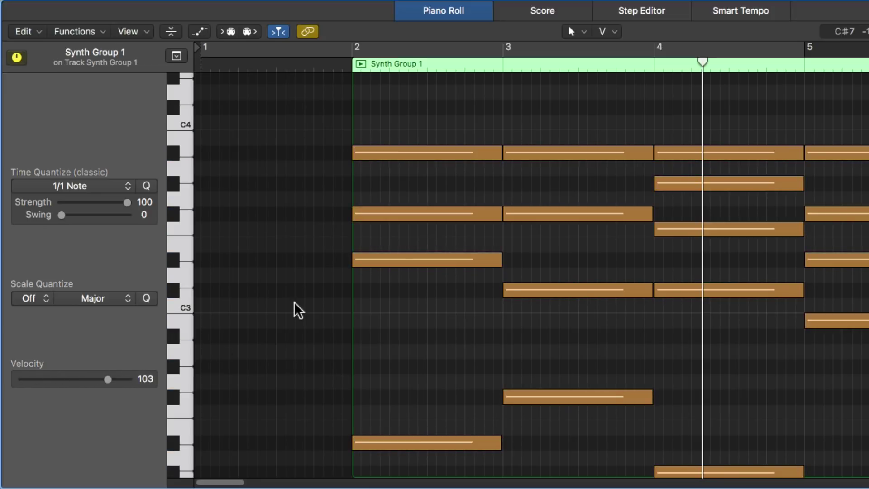
# Step: Zoom in on the bar-3 chord notes and back out with the Zoom tool, then close the Piano Roll
pyautogui.click(605, 32)
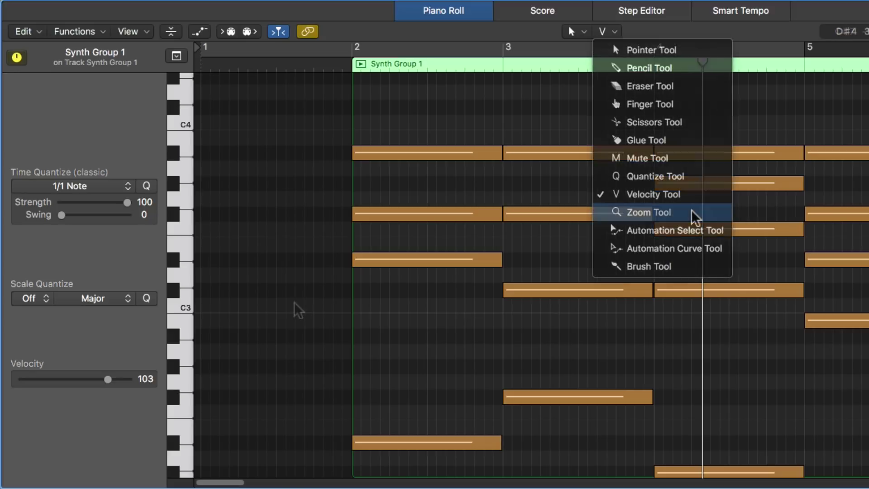
pyautogui.click(691, 209)
pyautogui.moveTo(479, 109); pyautogui.dragTo(742, 333)
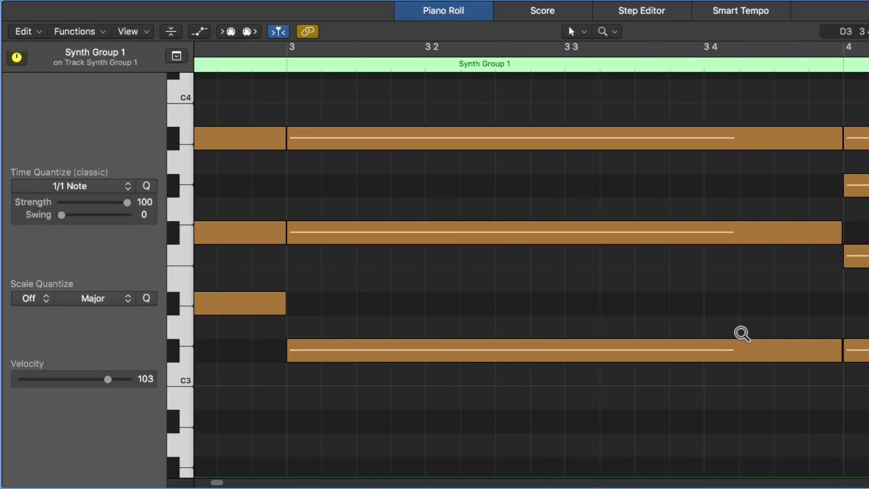
pyautogui.click(690, 307)
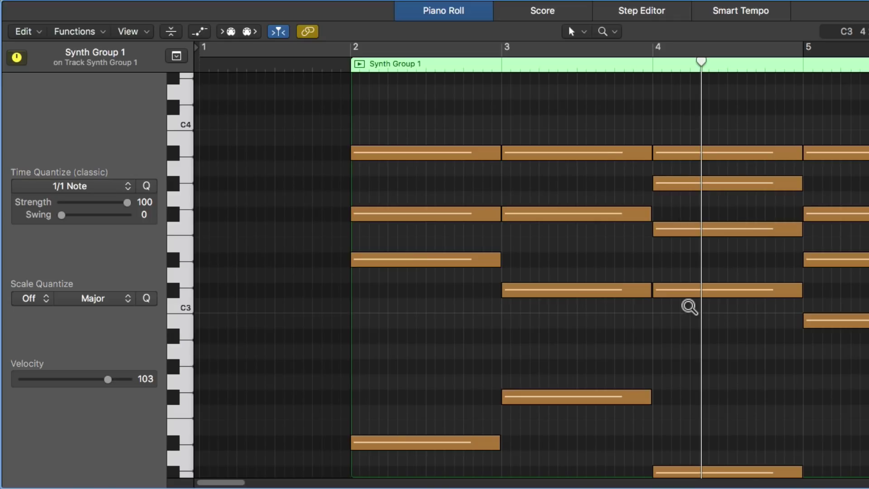
pyautogui.click(690, 307)
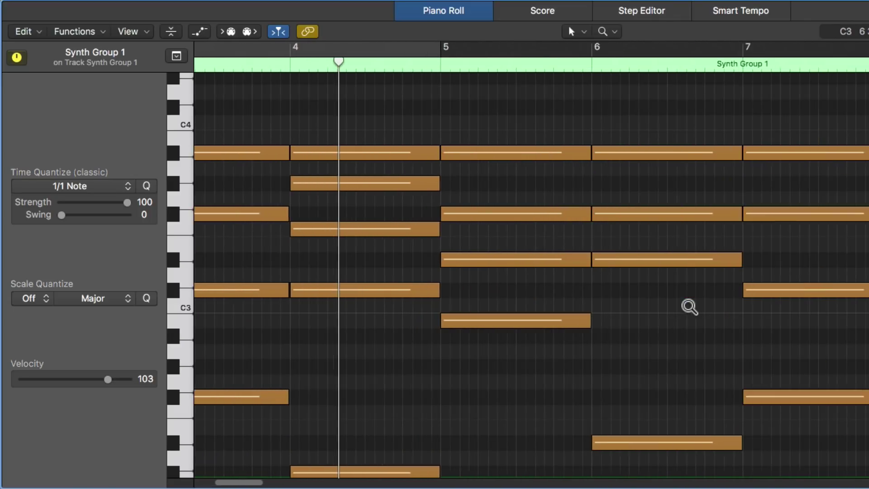
pyautogui.click(689, 307)
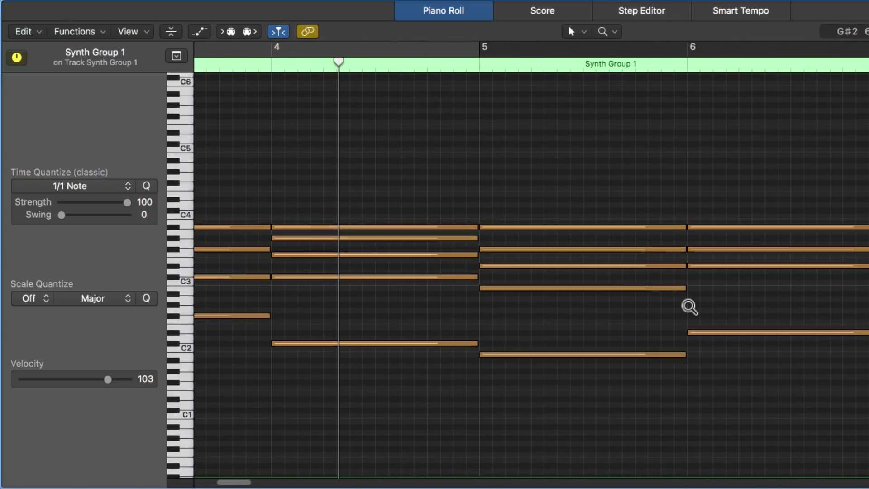
pyautogui.click(689, 307)
pyautogui.press('t')
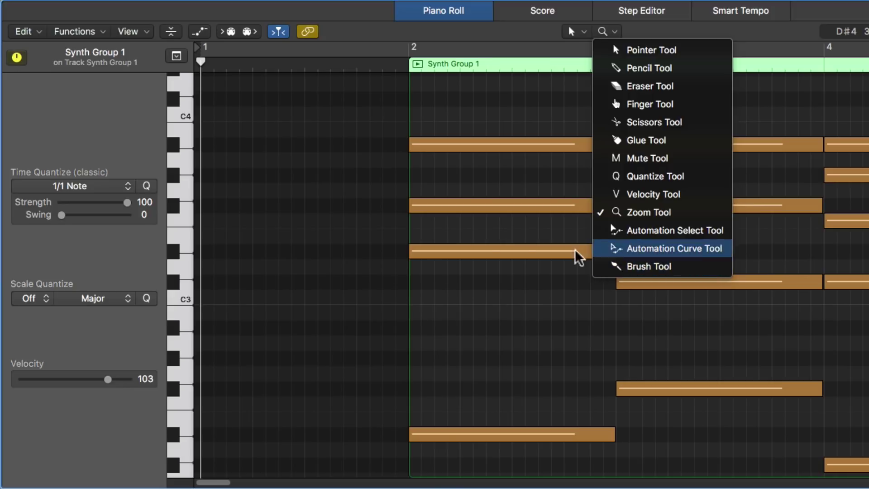
pyautogui.click(353, 222)
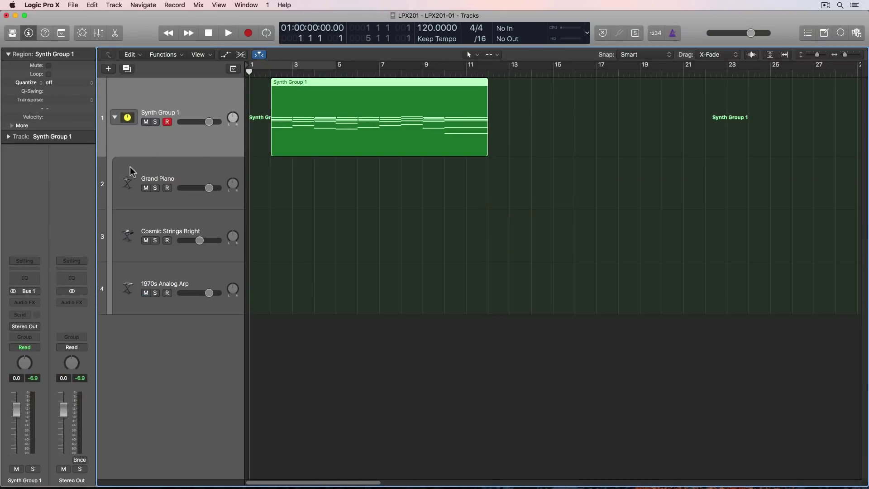
# Step: Collapse the Synth Group 1 stack and add a Drum Machine Designer track with the Futura kit
pyautogui.click(115, 119)
pyautogui.doubleClick(172, 213)
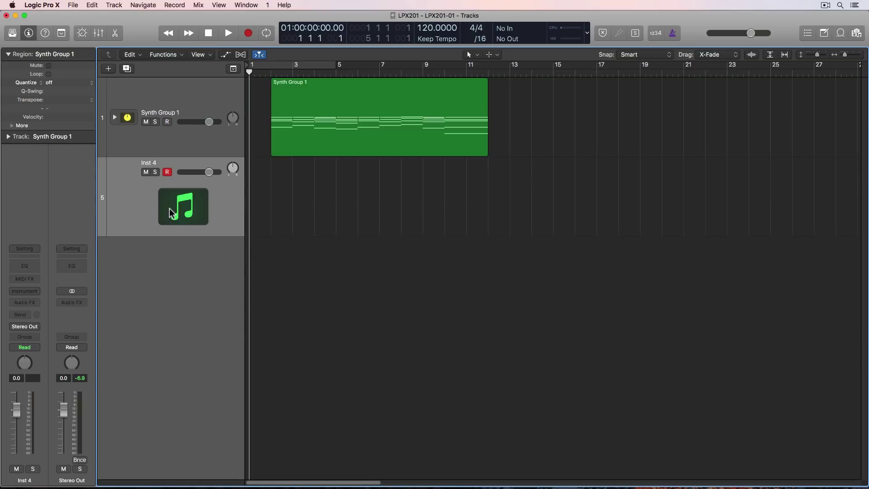
pyautogui.click(26, 291)
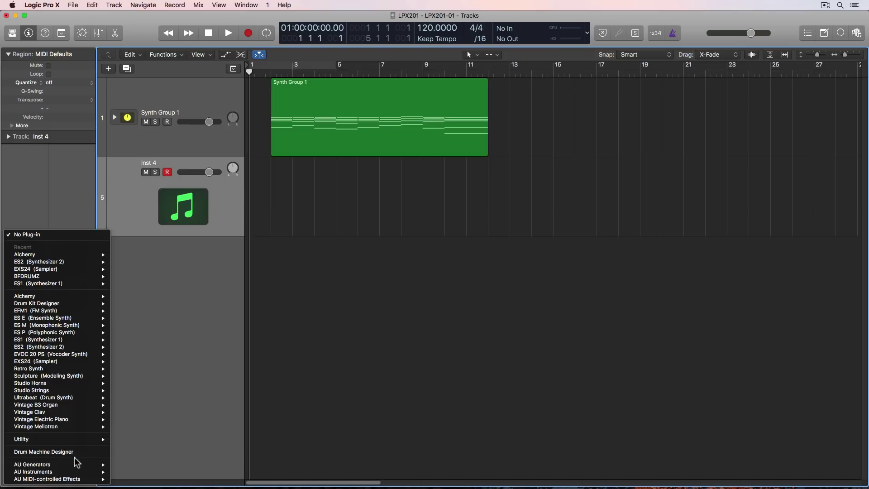
pyautogui.click(75, 455)
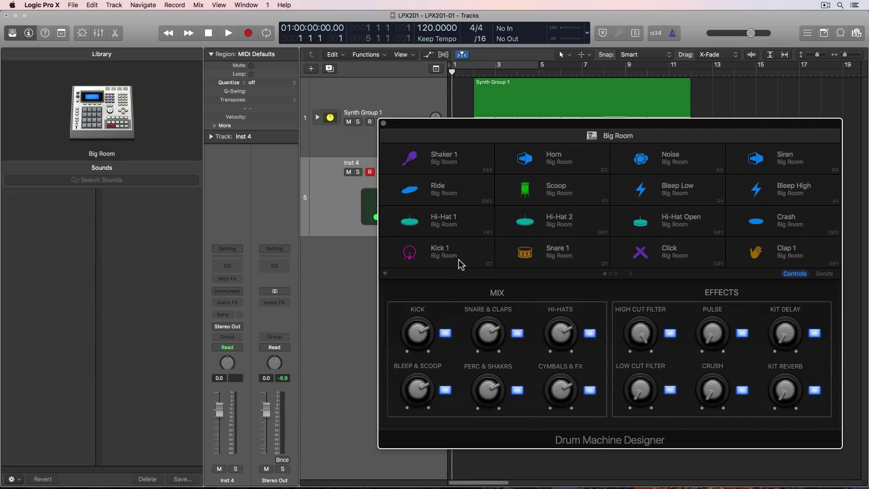
pyautogui.click(147, 296)
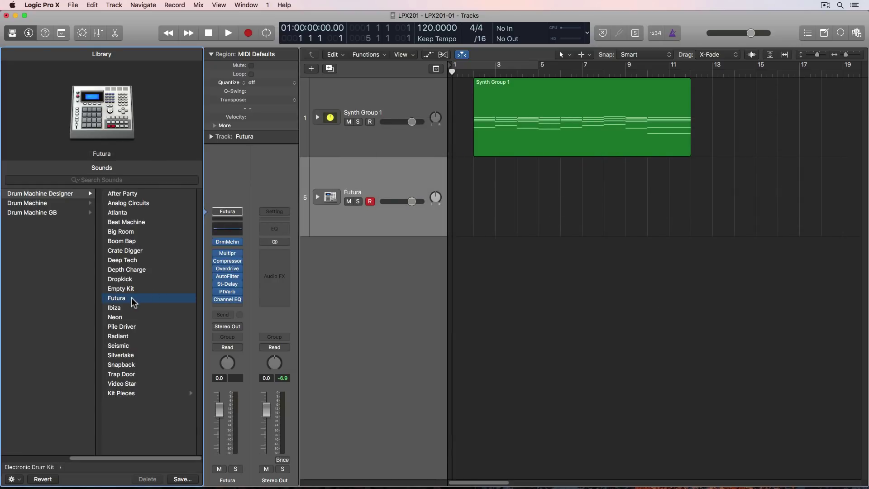
pyautogui.press('y')
pyautogui.rightClick(279, 180)
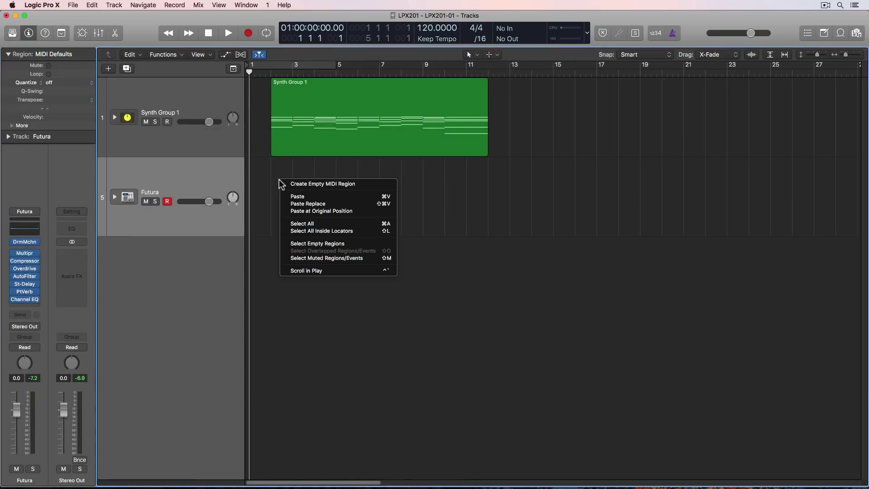
# Step: Create an empty MIDI region on the Futura track, extend it to bar 5 and open it for editing
pyautogui.click(374, 185)
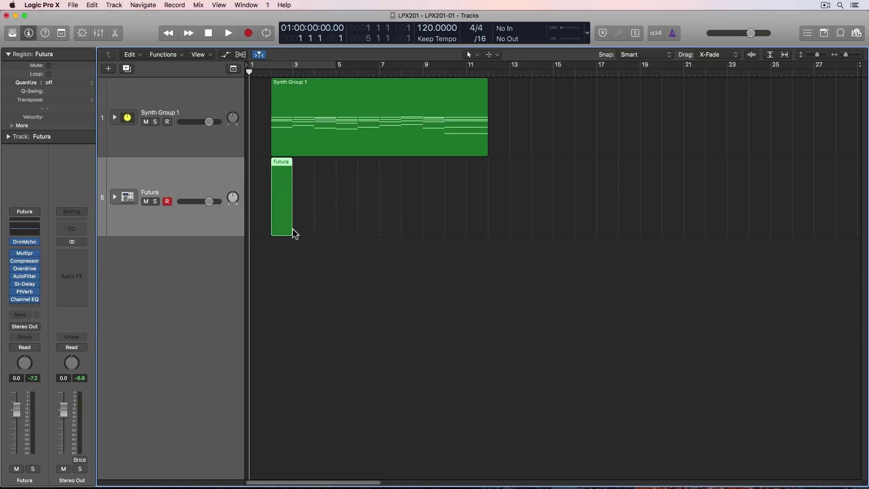
pyautogui.moveTo(290, 231); pyautogui.dragTo(358, 236)
pyautogui.click(423, 208)
pyautogui.doubleClick(320, 179)
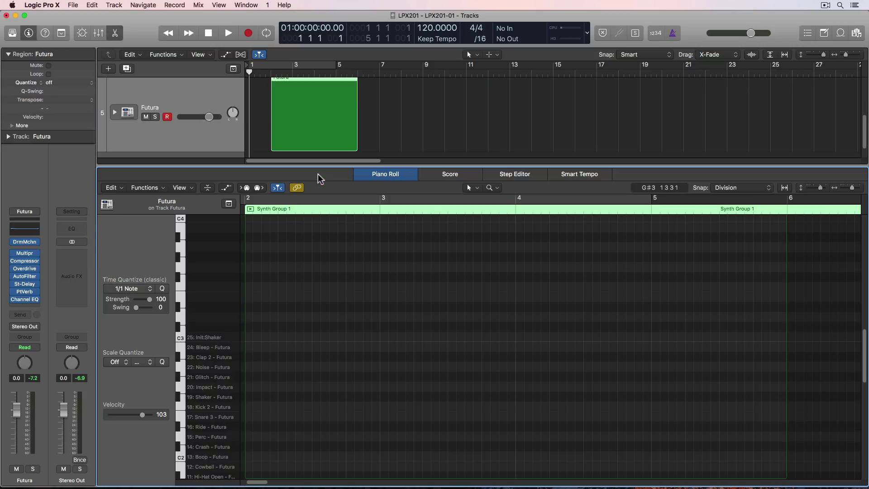
pyautogui.moveTo(349, 167); pyautogui.dragTo(348, 150)
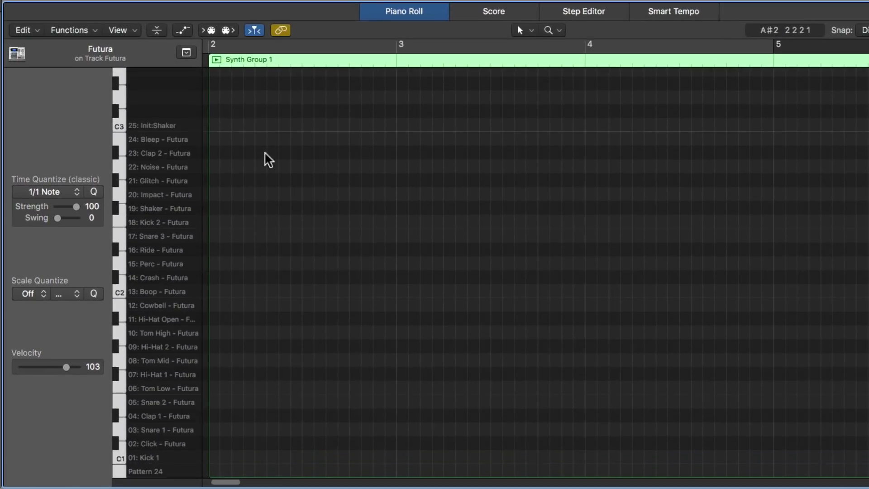
pyautogui.scroll(-3, 269, 159)
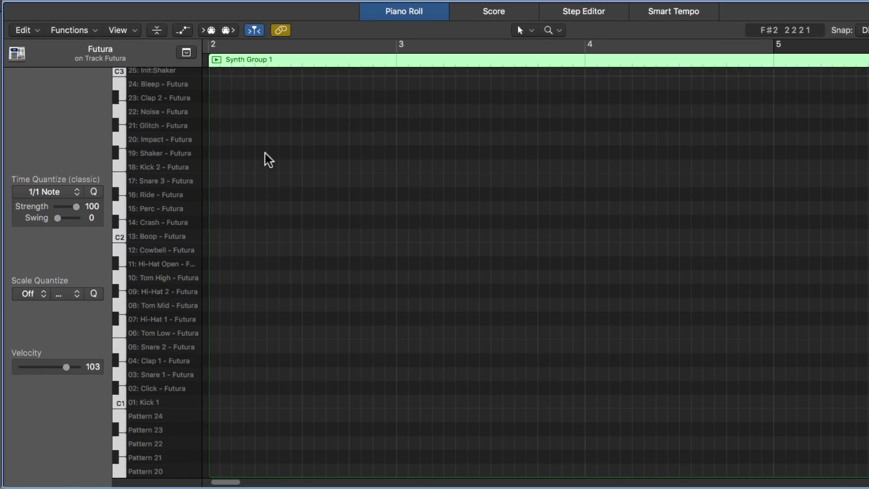
pyautogui.scroll(2, 269, 159)
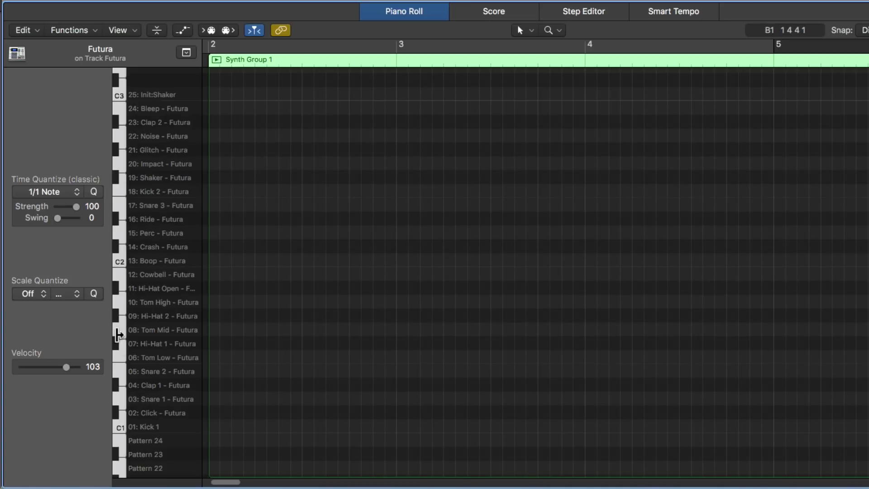
# Step: Draw the kick, snare and clap beat in bar 2 with the Pencil and loop playback
pyautogui.keyDown('ctrl'); pyautogui.keyDown('alt'); pyautogui.click(276, 343); pyautogui.keyUp('alt'); pyautogui.keyUp('ctrl')
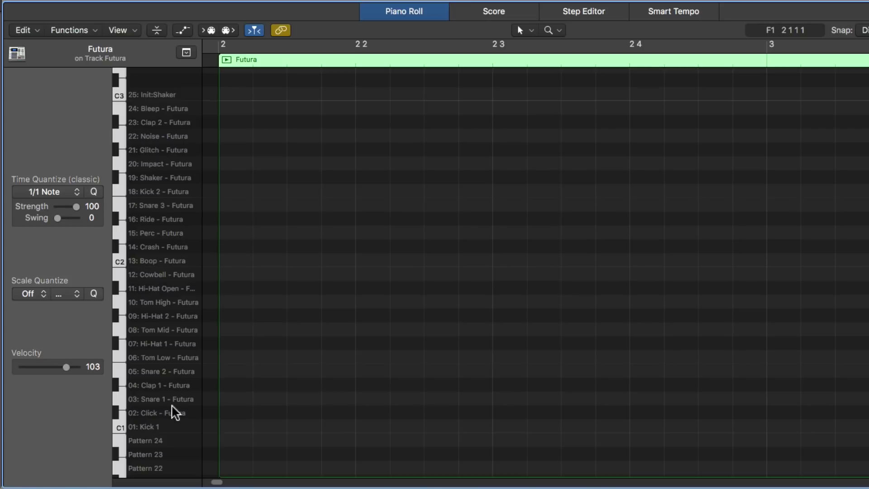
pyautogui.scroll(-5, 181, 403)
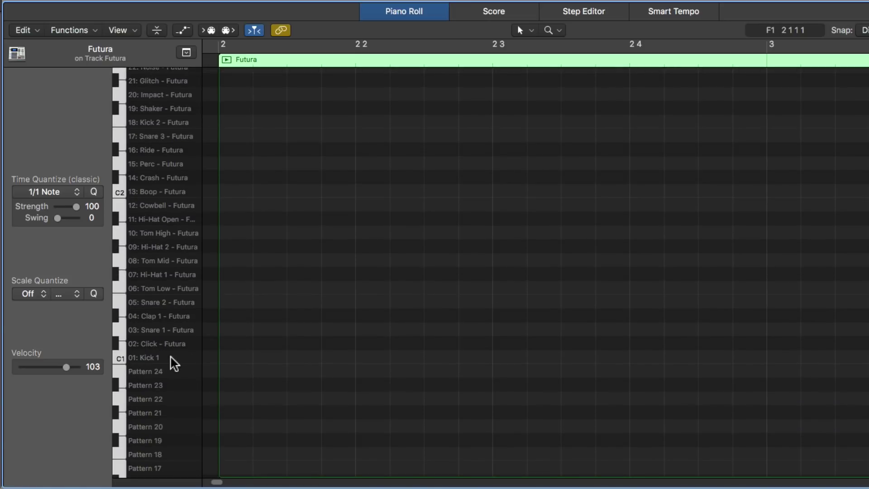
pyautogui.click(123, 363)
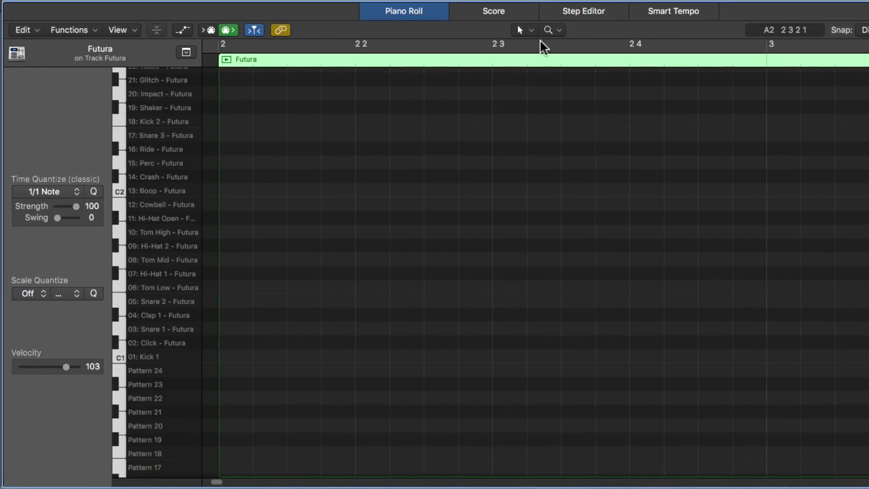
pyautogui.click(551, 30)
pyautogui.click(582, 68)
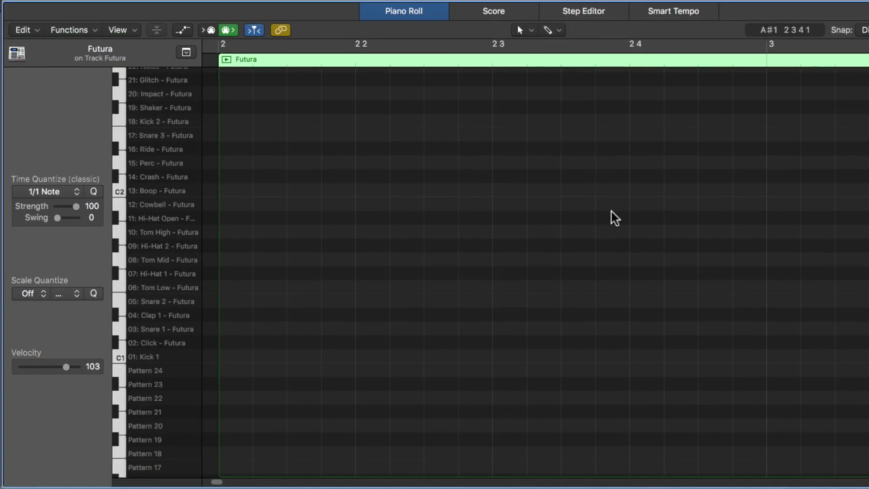
pyautogui.press('super+Left')
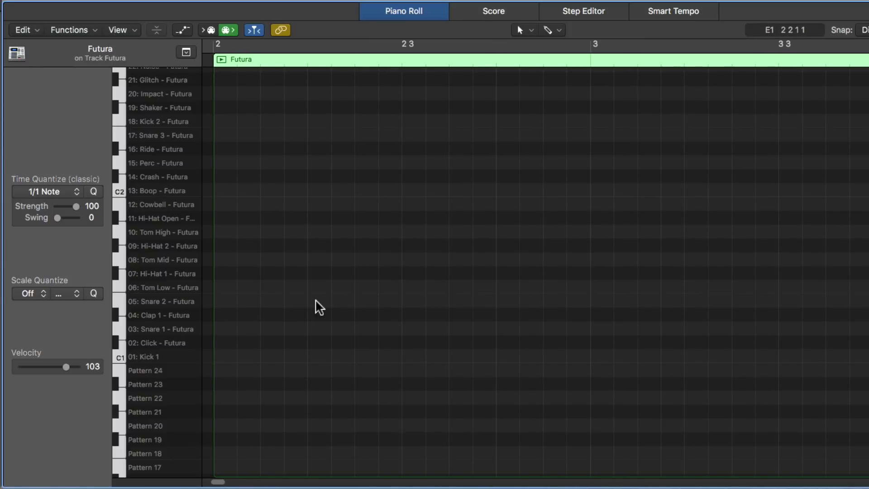
pyautogui.click(222, 357)
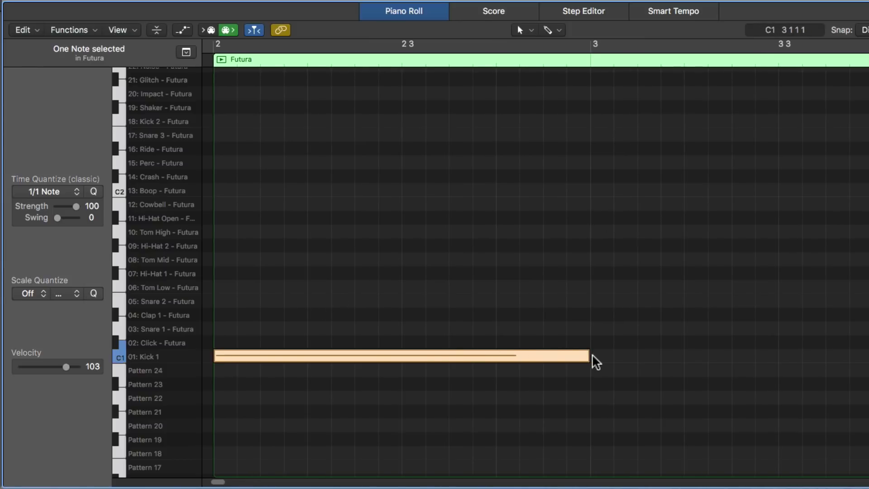
pyautogui.press('space')
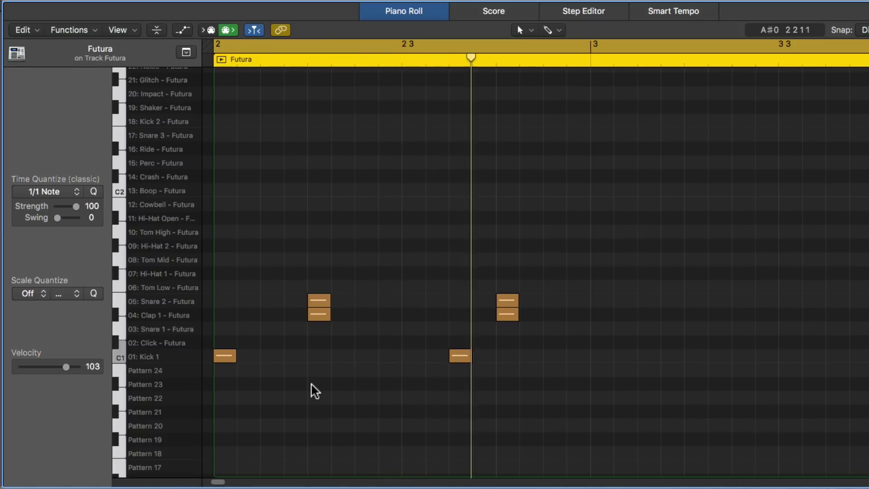
# Step: Repeat the six-note drum beat into bars 3 and 4 and play it from the start
pyautogui.moveTo(640, 244); pyautogui.dragTo(231, 390)
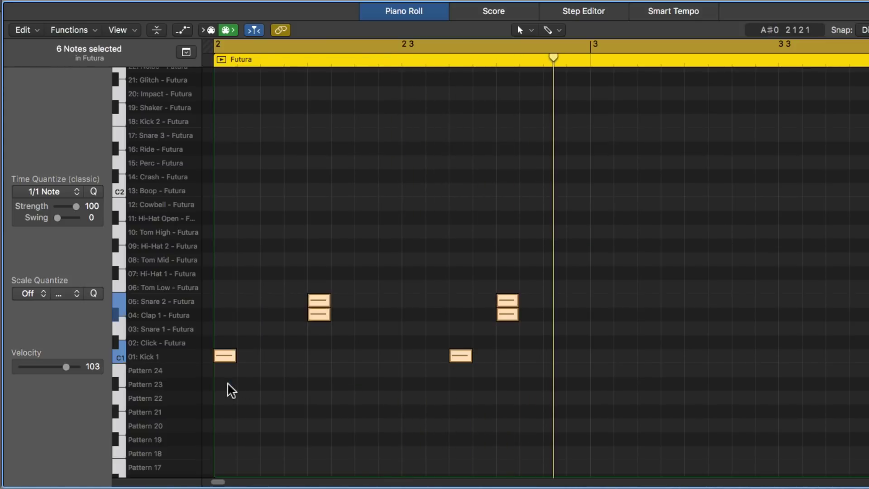
pyautogui.press('super+r')
pyautogui.press('super+Left')
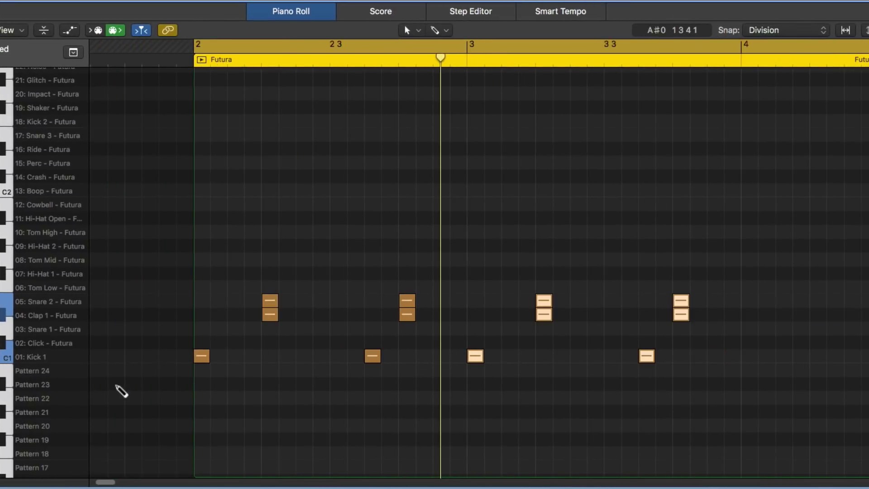
pyautogui.press('super+r')
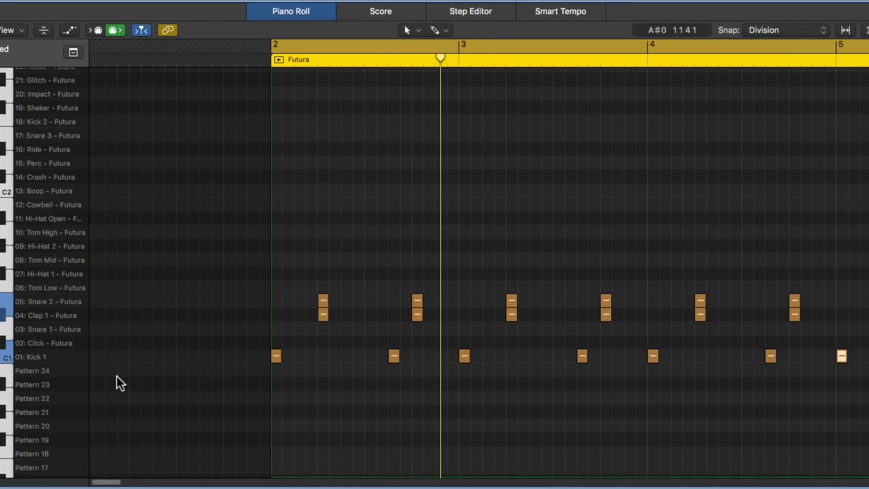
pyautogui.hscroll(5, 120, 382)
pyautogui.press('space')
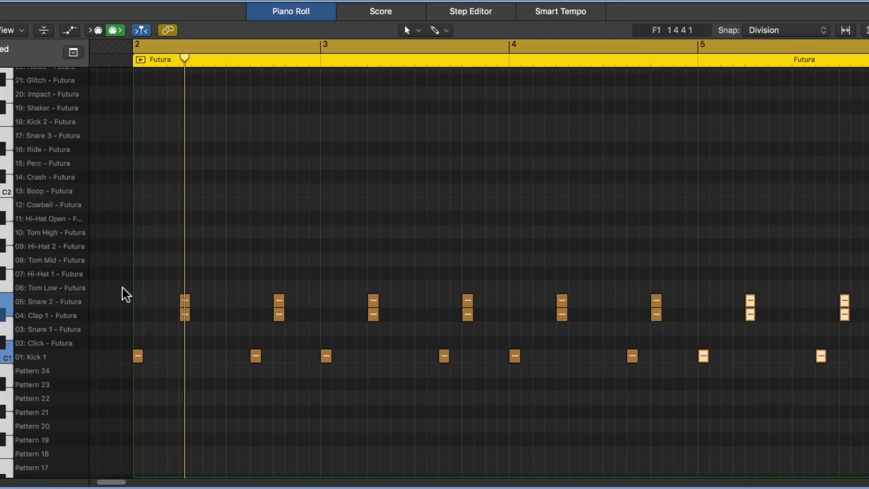
# Step: Make the Brush the secondary tool and set Time Quantize to 1/16 Note
pyautogui.click(436, 31)
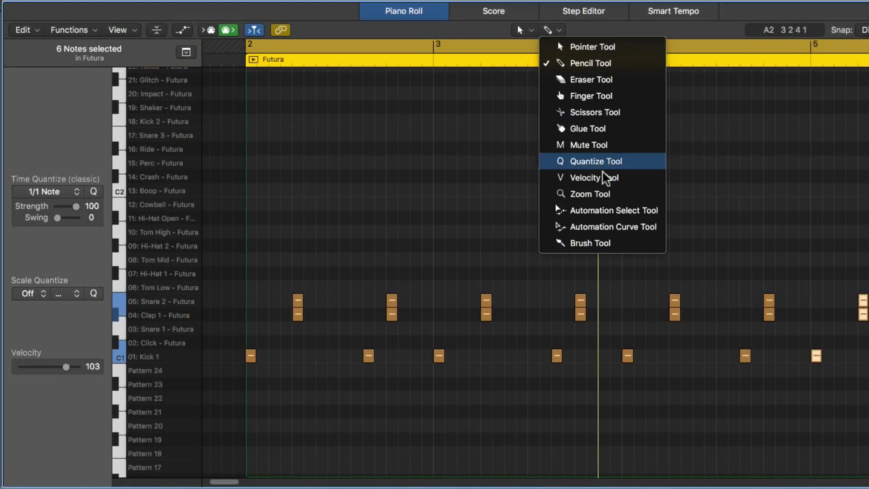
pyautogui.click(589, 243)
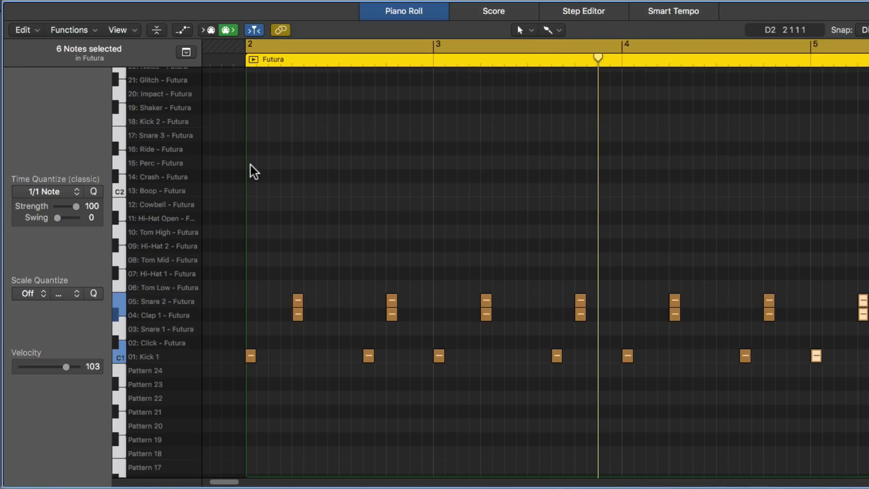
pyautogui.click(67, 193)
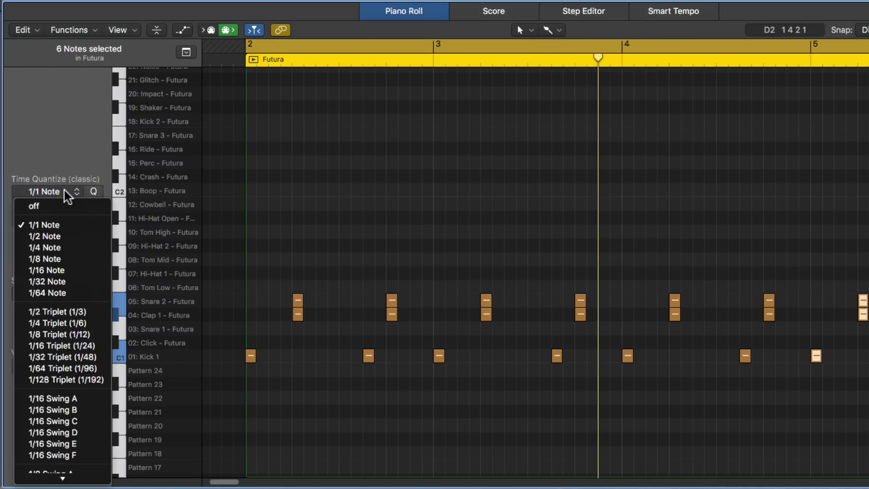
pyautogui.click(68, 270)
pyautogui.click(66, 191)
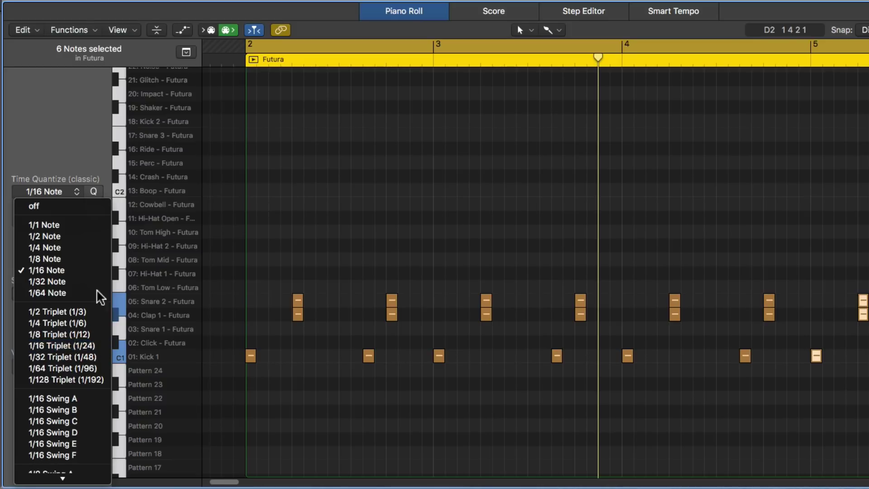
pyautogui.click(92, 271)
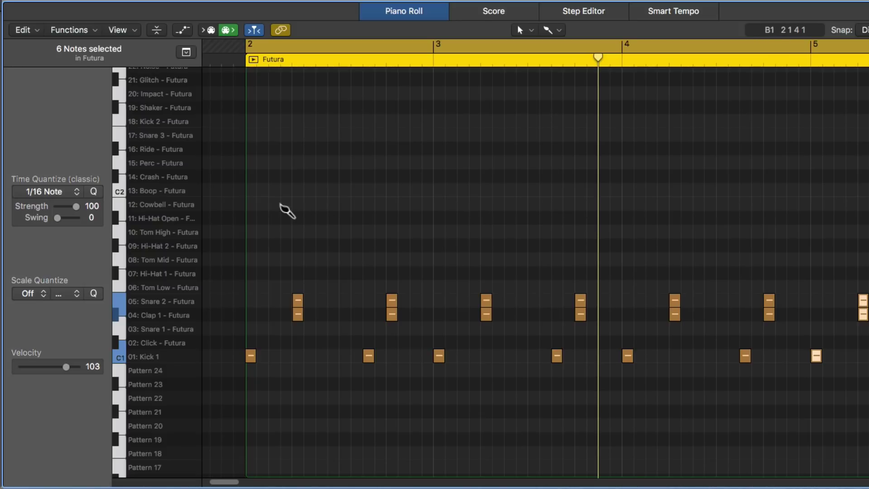
# Step: Scroll back to the region's start and deselect all the drum notes
pyautogui.scroll(5, 281, 207)
pyautogui.hscroll(-3, 280, 182)
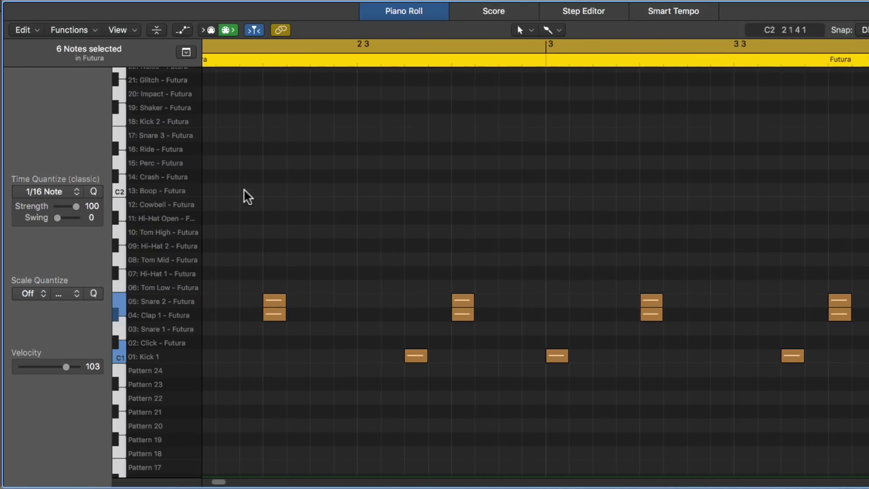
pyautogui.click(122, 277)
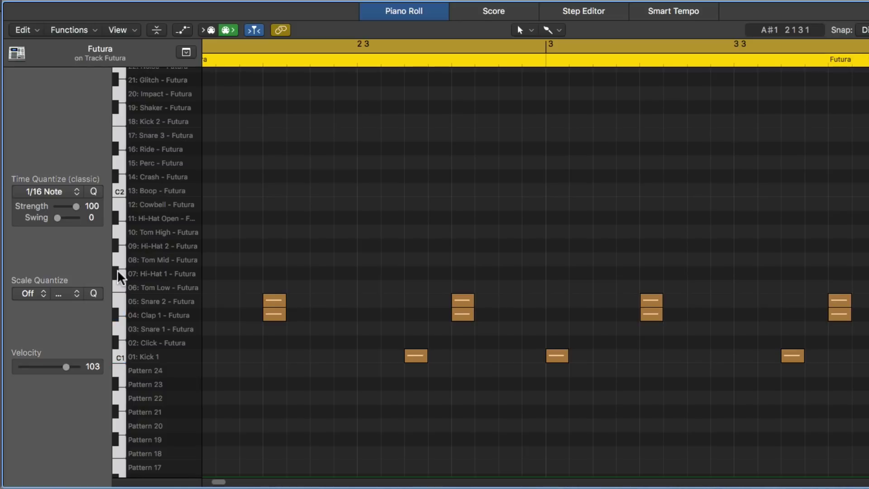
# Step: Paint a run of sixteenth-note hits along the 07: Hi-Hat 1 row through bar 2
pyautogui.hscroll(-3, 272, 256)
pyautogui.keyDown('super'); pyautogui.click(323, 274); pyautogui.keyUp('super')
pyautogui.keyDown('super'); pyautogui.click(362, 273); pyautogui.keyUp('super')
pyautogui.keyDown('super'); pyautogui.click(386, 273); pyautogui.keyUp('super')
pyautogui.keyDown('super'); pyautogui.click(409, 273); pyautogui.keyUp('super')
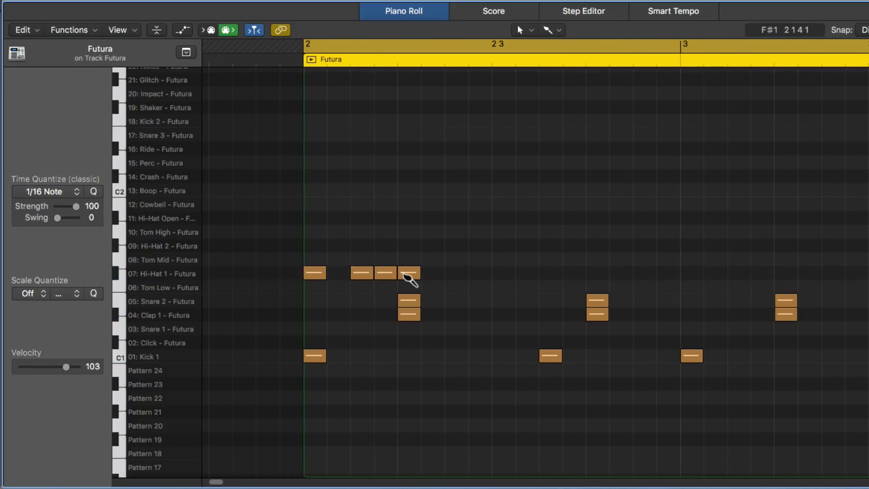
pyautogui.keyDown('super'); pyautogui.click(457, 273); pyautogui.keyUp('super')
pyautogui.keyDown('super'); pyautogui.click(480, 273); pyautogui.keyUp('super')
pyautogui.keyDown('super'); pyautogui.click(504, 273); pyautogui.keyUp('super')
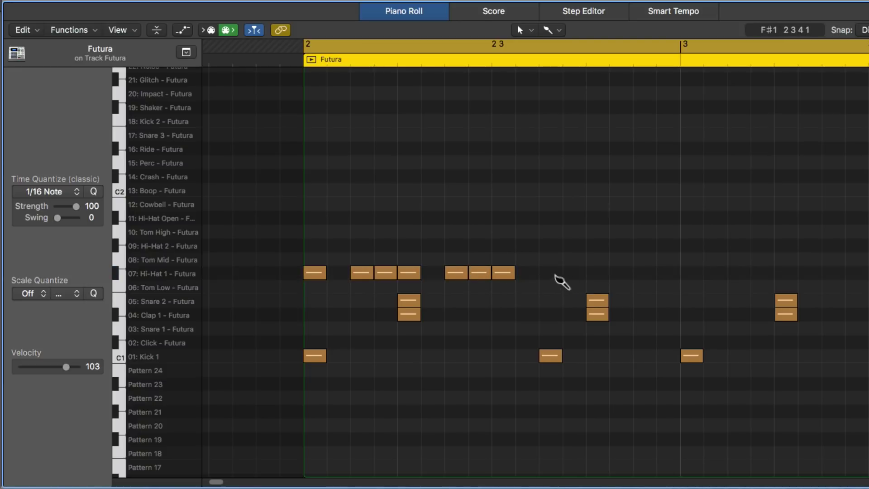
pyautogui.keyDown('super'); pyautogui.click(551, 273); pyautogui.keyUp('super')
pyautogui.keyDown('super'); pyautogui.click(574, 273); pyautogui.keyUp('super')
pyautogui.keyDown('super'); pyautogui.click(597, 273); pyautogui.keyUp('super')
pyautogui.keyDown('super'); pyautogui.click(645, 273); pyautogui.keyUp('super')
pyautogui.keyDown('super'); pyautogui.click(668, 273); pyautogui.keyUp('super')
pyautogui.keyDown('super'); pyautogui.click(692, 273); pyautogui.keyUp('super')
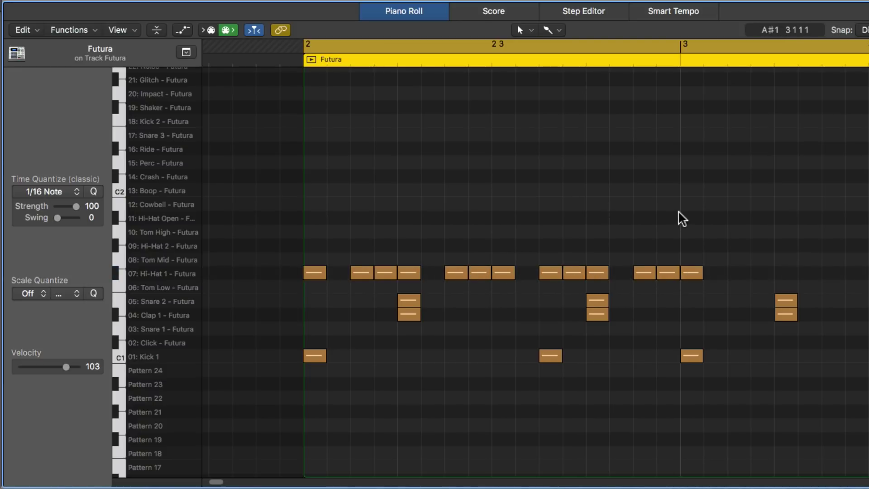
# Step: Play the pattern, delete two three-note hi-hat groups, and add one hit in the gap
pyautogui.press('space')
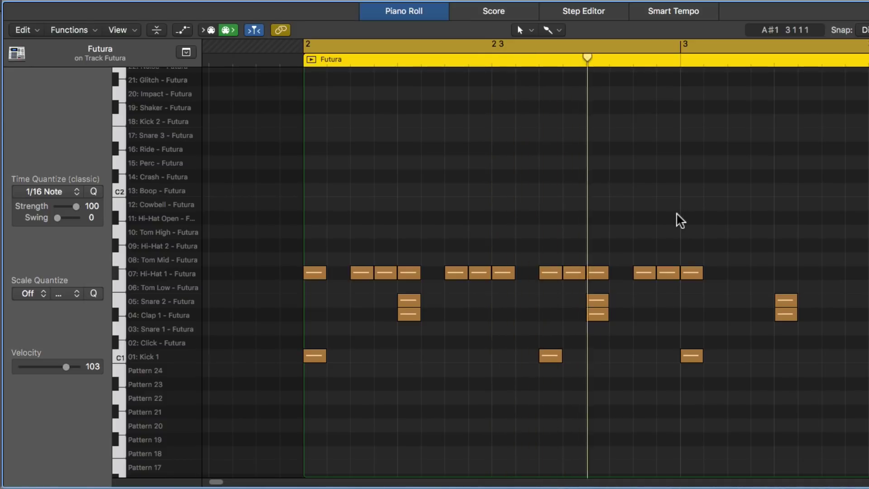
pyautogui.press('space')
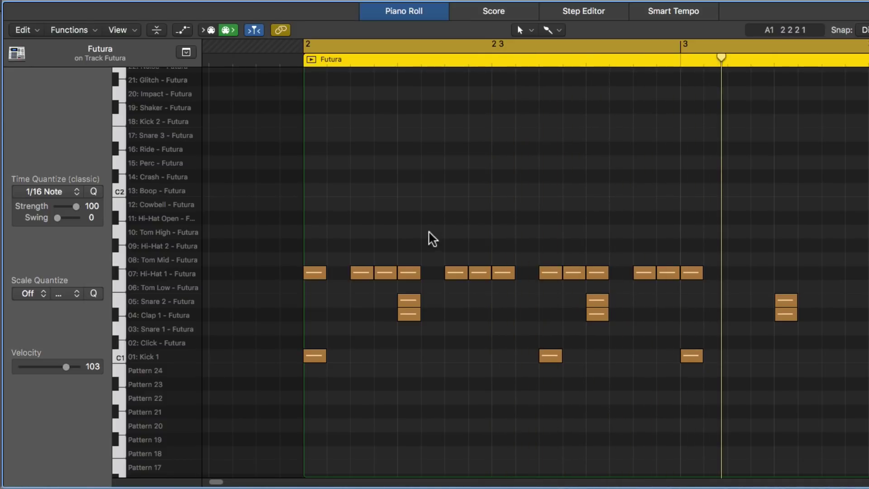
pyautogui.moveTo(445, 245); pyautogui.dragTo(517, 278)
pyautogui.press('Delete')
pyautogui.moveTo(523, 244); pyautogui.dragTo(613, 276)
pyautogui.press('Delete')
pyautogui.click(456, 273)
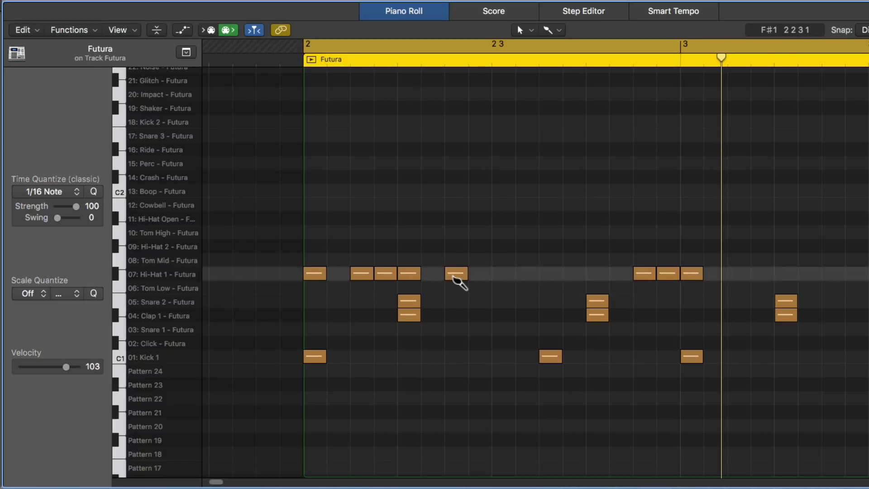
# Step: Set Time Quantize to 1/32 Note and add short 1/32 hi-hat roll notes
pyautogui.click(77, 194)
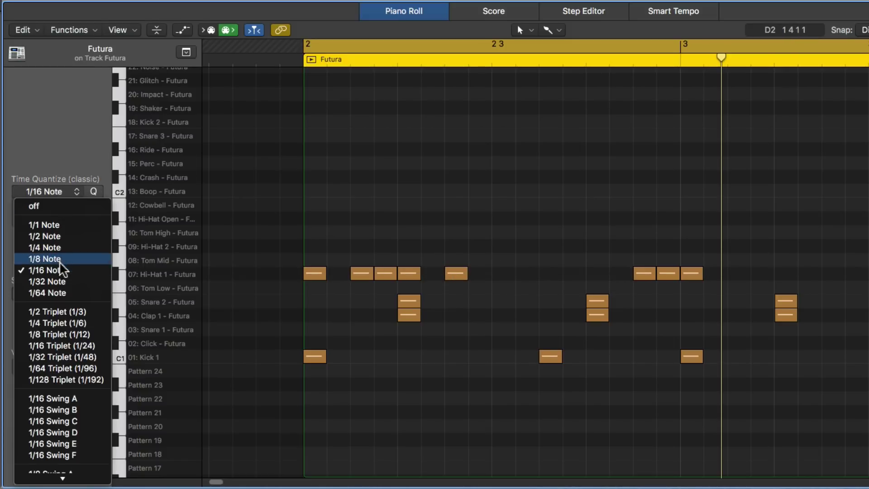
pyautogui.click(64, 282)
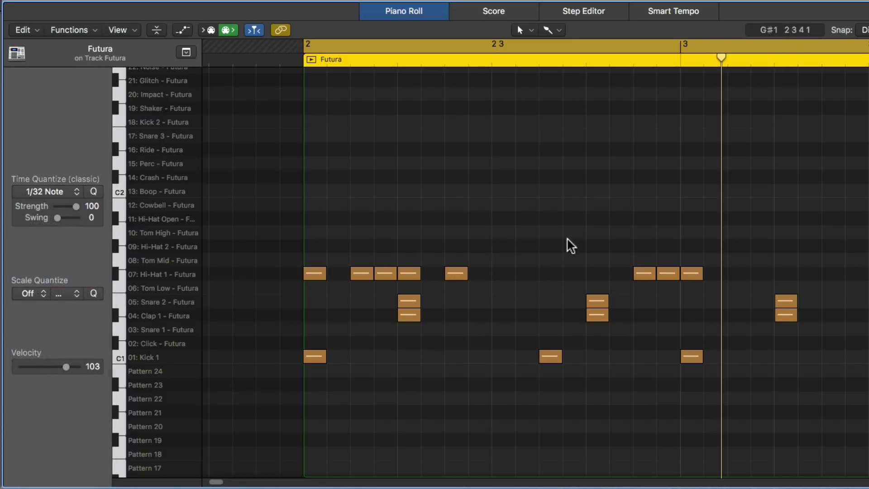
pyautogui.click(474, 273)
pyautogui.click(485, 273)
pyautogui.click(497, 274)
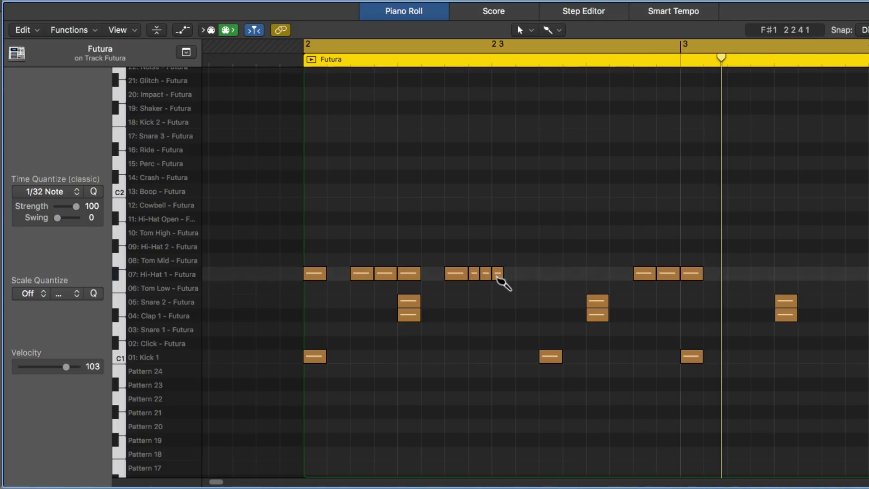
pyautogui.click(545, 273)
pyautogui.click(557, 273)
pyautogui.click(569, 273)
pyautogui.click(580, 274)
pyautogui.click(592, 273)
# Step: Replace the five 1/32 roll notes with a 1/16 Triplet hi-hat roll and play it back
pyautogui.press('space')
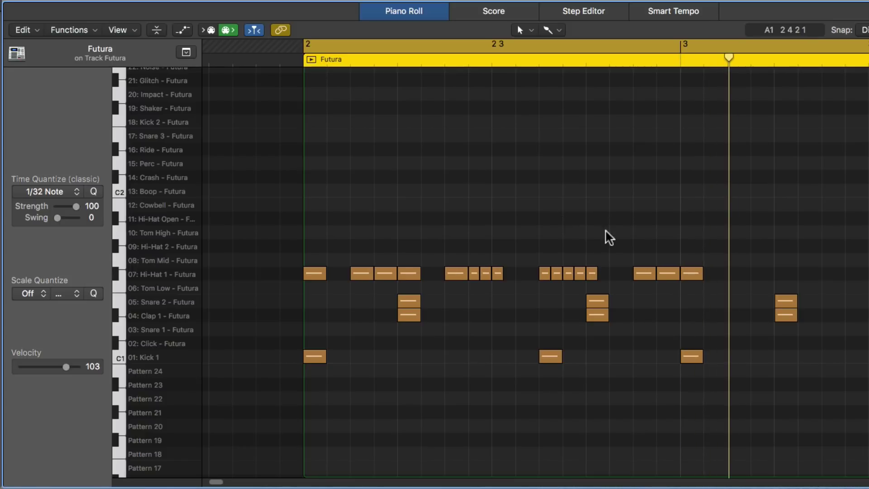
pyautogui.moveTo(542, 234); pyautogui.dragTo(599, 271)
pyautogui.press('Delete')
pyautogui.click(76, 192)
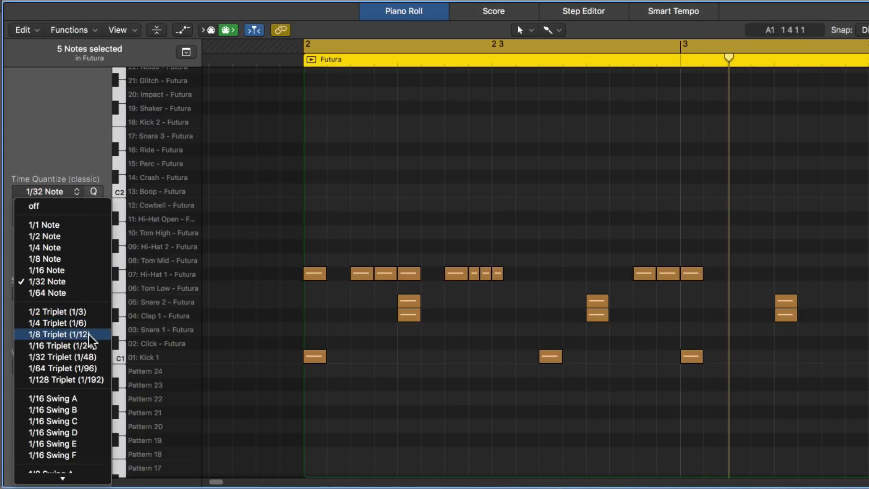
pyautogui.click(99, 350)
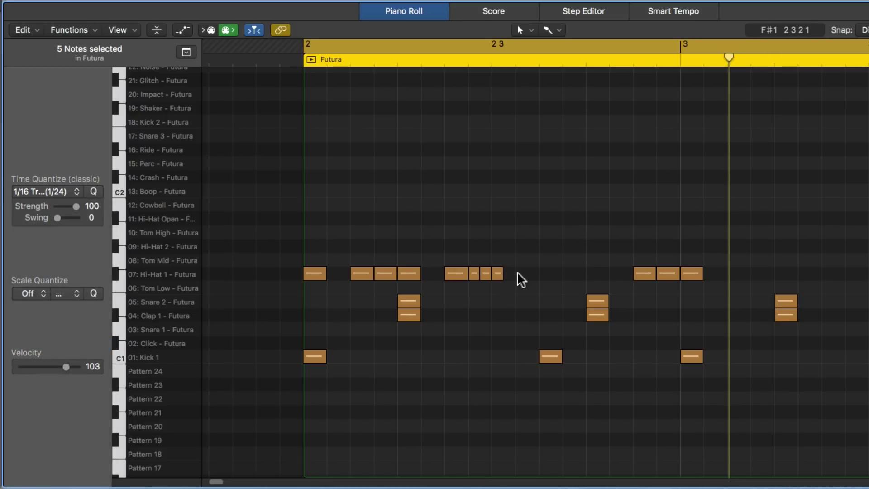
pyautogui.click(545, 273)
pyautogui.click(561, 274)
pyautogui.keyDown('super'); pyautogui.click(579, 274); pyautogui.keyUp('super')
pyautogui.keyDown('super'); pyautogui.click(594, 273); pyautogui.keyUp('super')
pyautogui.click(564, 227)
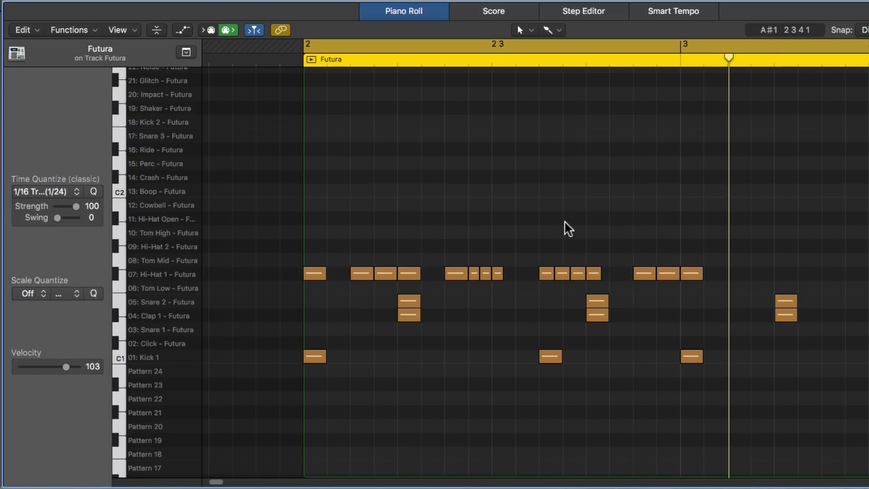
pyautogui.press('space')
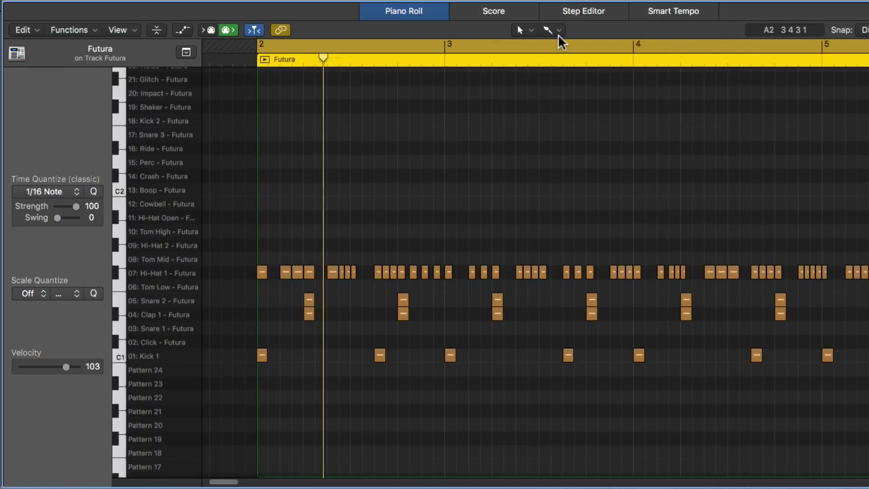
# Step: Reselect the Brush Tool and paint Hi-Hat 1 patterns with rolls through bar 9
pyautogui.click(559, 35)
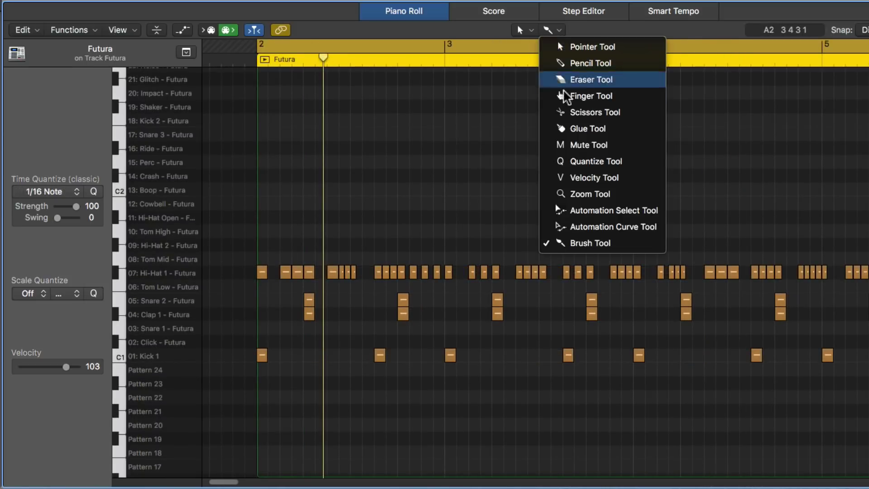
pyautogui.click(633, 245)
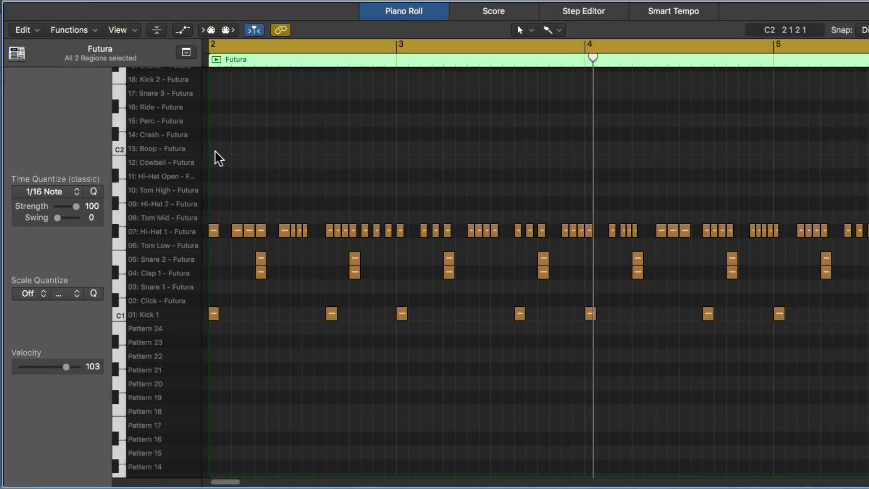
# Step: Deselect all drum notes and turn on Collapse Mode to show only the used rows
pyautogui.moveTo(215, 153); pyautogui.dragTo(686, 353)
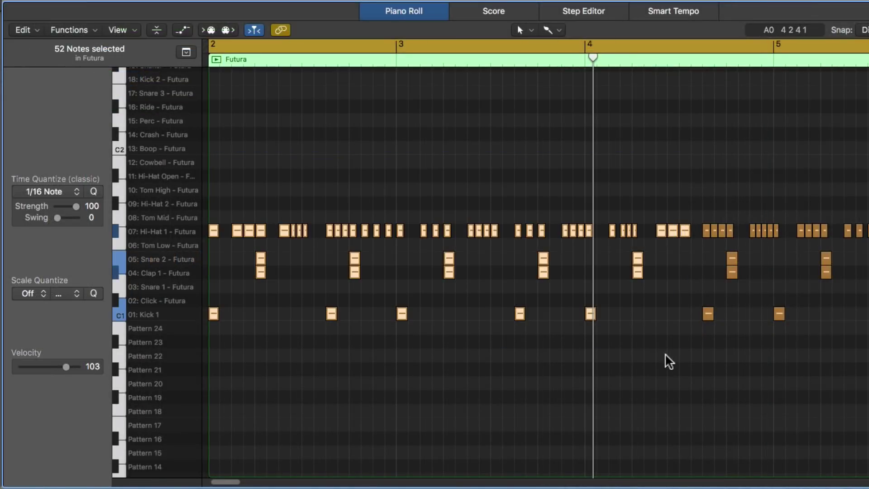
pyautogui.click(668, 360)
pyautogui.click(164, 46)
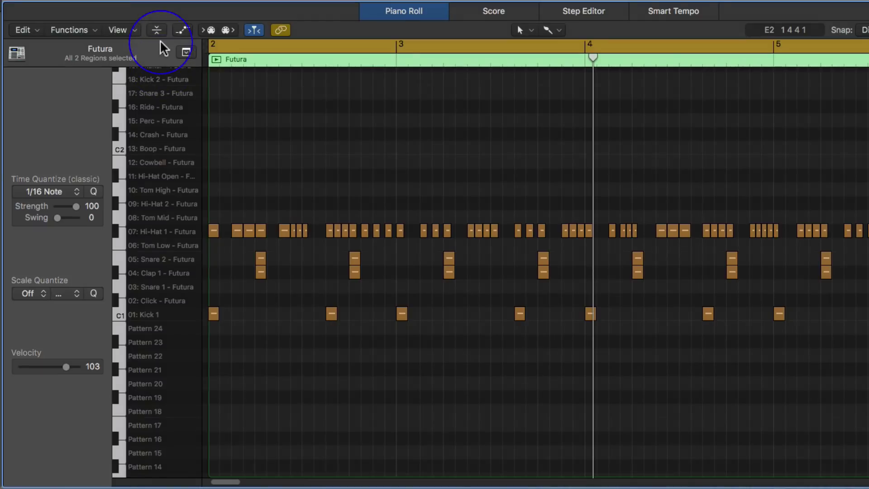
pyautogui.click(158, 31)
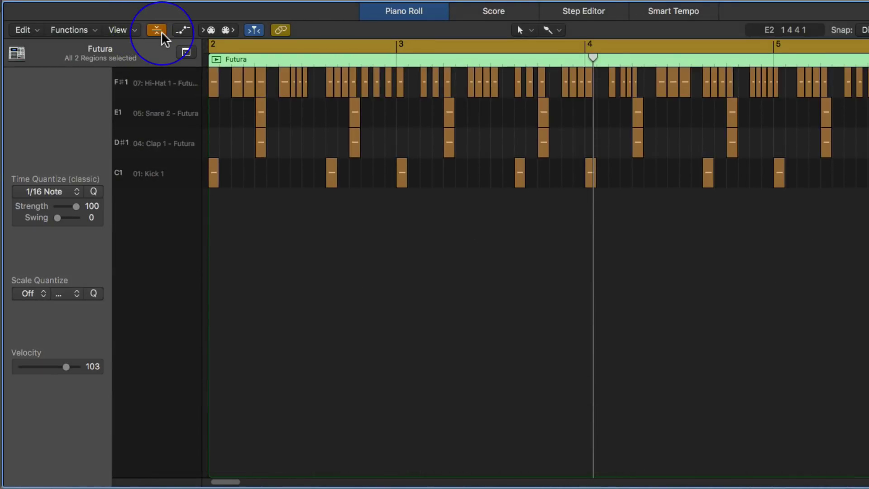
pyautogui.click(157, 31)
pyautogui.click(157, 31)
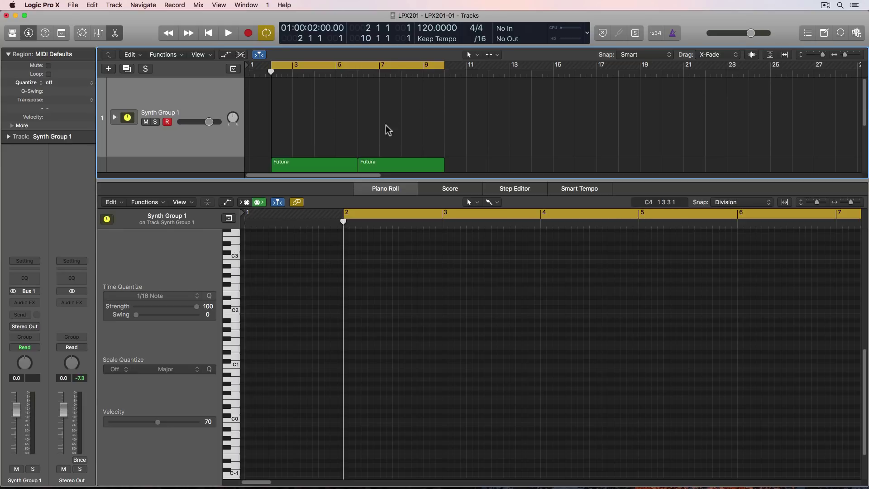
# Step: Create an empty MIDI region on Synth Group 1 and extend it to bar 6
pyautogui.rightClick(279, 106)
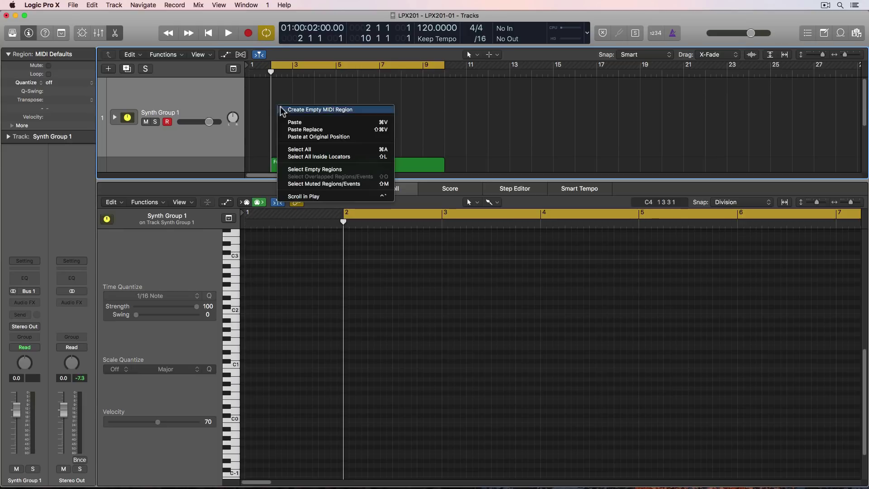
pyautogui.click(316, 113)
pyautogui.moveTo(293, 157); pyautogui.dragTo(358, 161)
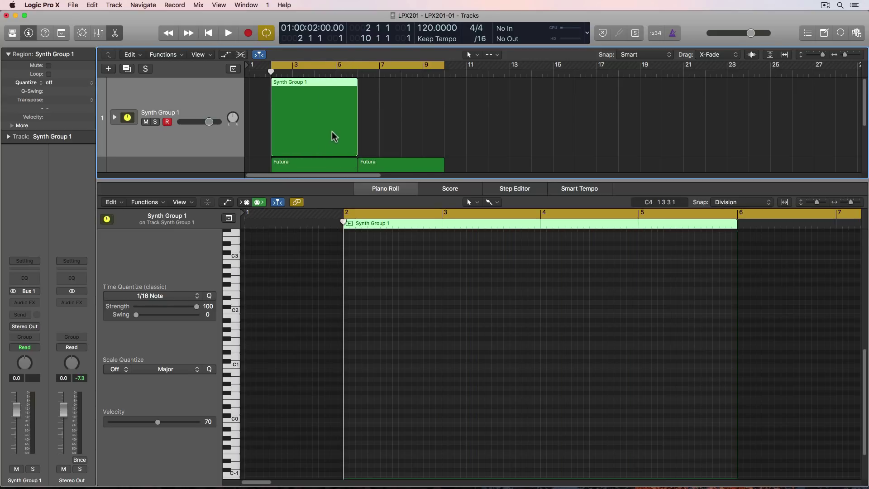
# Step: Show the Step Input Keyboard from the Window menu, move it aside, and set whole-note length
pyautogui.click(246, 5)
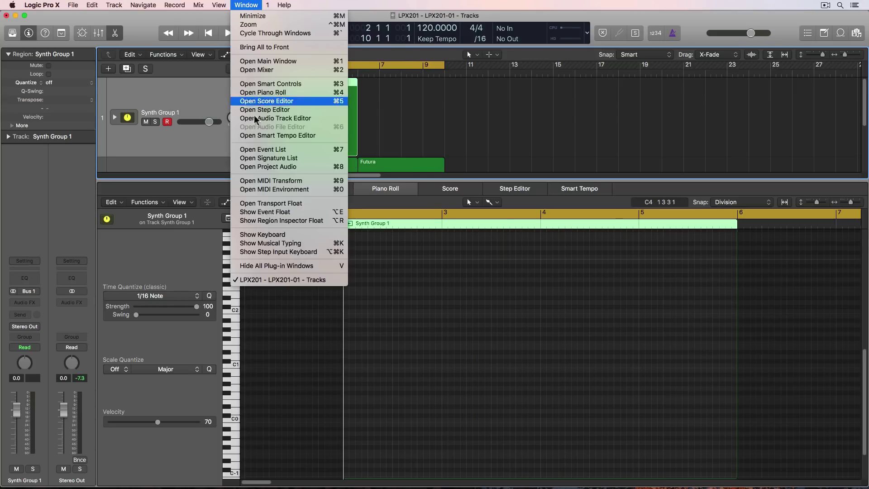
pyautogui.click(322, 254)
pyautogui.moveTo(284, 60); pyautogui.dragTo(628, 89)
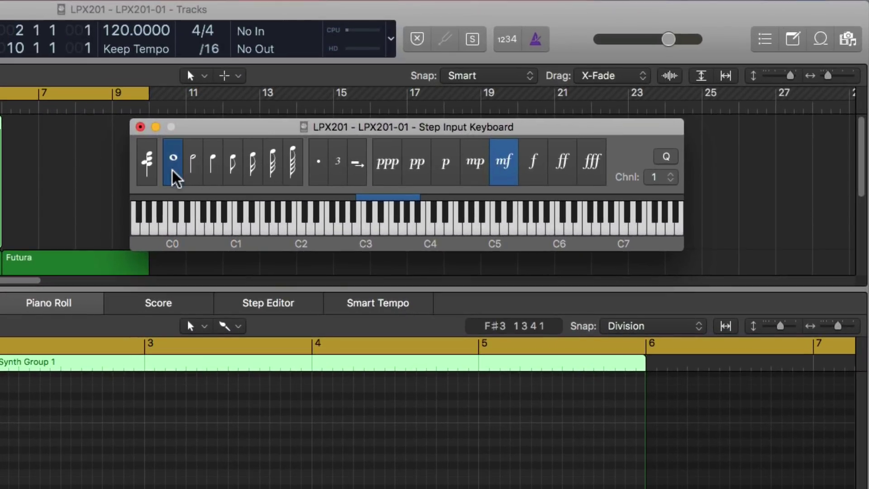
pyautogui.click(194, 176)
pyautogui.click(214, 178)
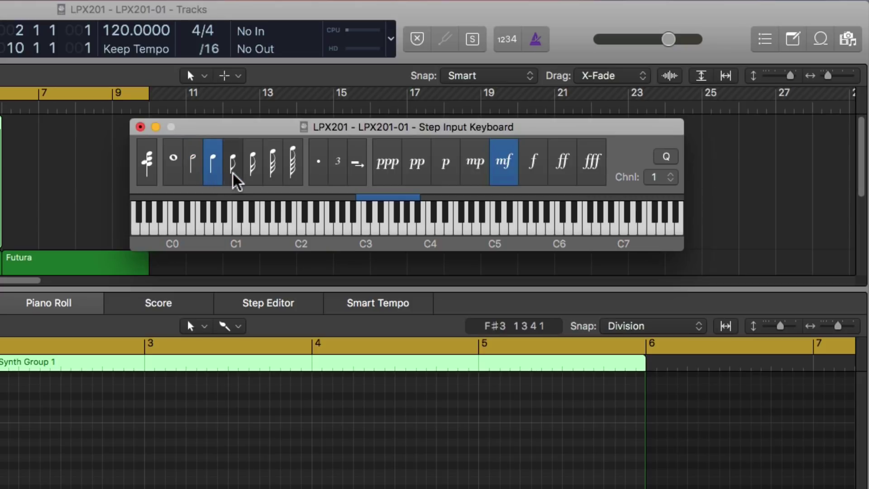
pyautogui.click(233, 177)
pyautogui.click(181, 175)
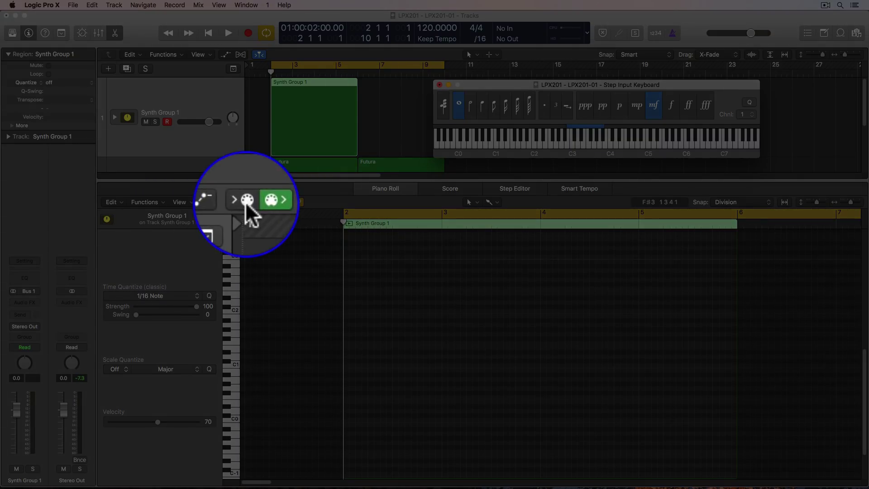
# Step: Enable MIDI In so the step-entered whole-note chords go into the Synth Group 1 region
pyautogui.click(245, 202)
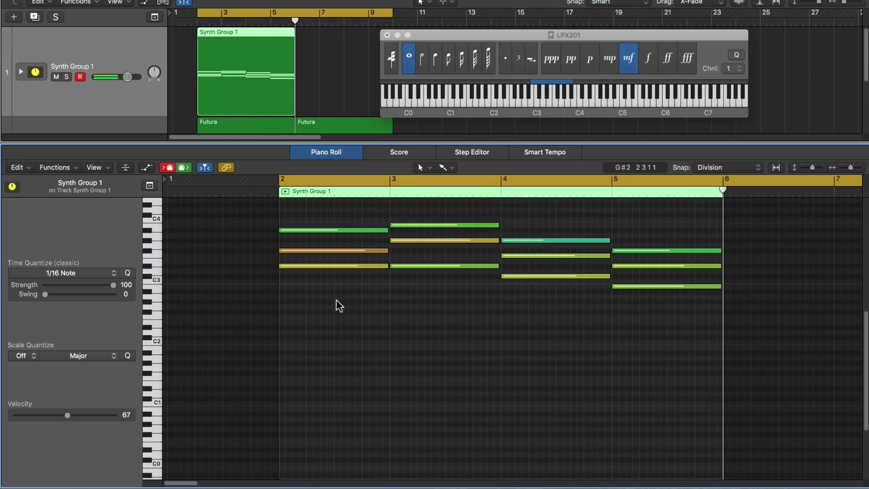
# Step: Enlarge the note rows and step back with Backspace, removing the entered chords
pyautogui.press('super+Down')
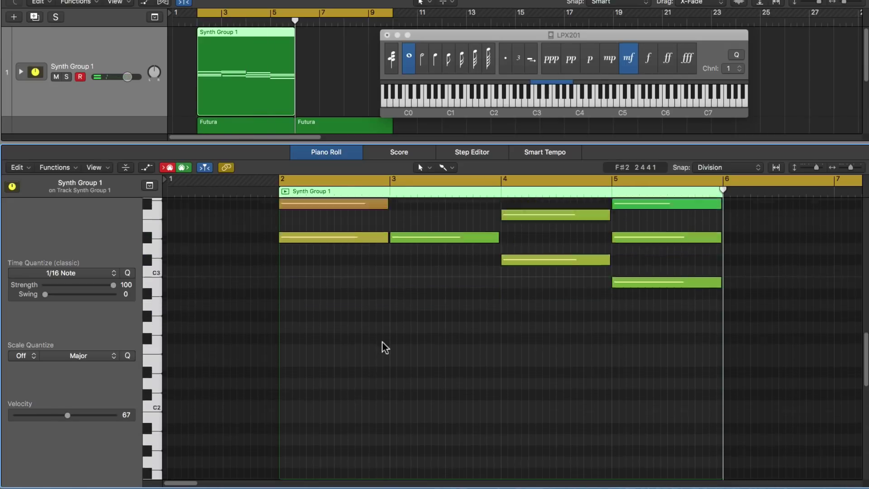
pyautogui.scroll(5, 382, 341)
pyautogui.press('BackSpace')
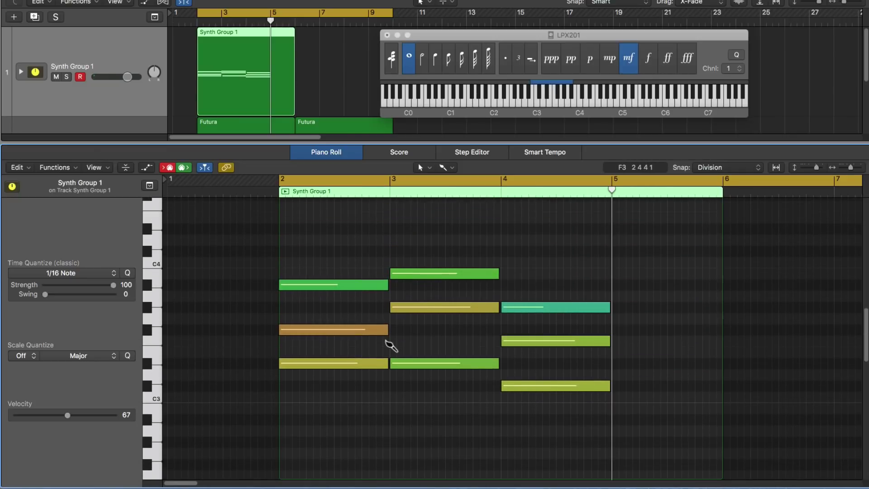
pyautogui.press('BackSpace')
pyautogui.press('BackSpace')
pyautogui.press('BackSpace')
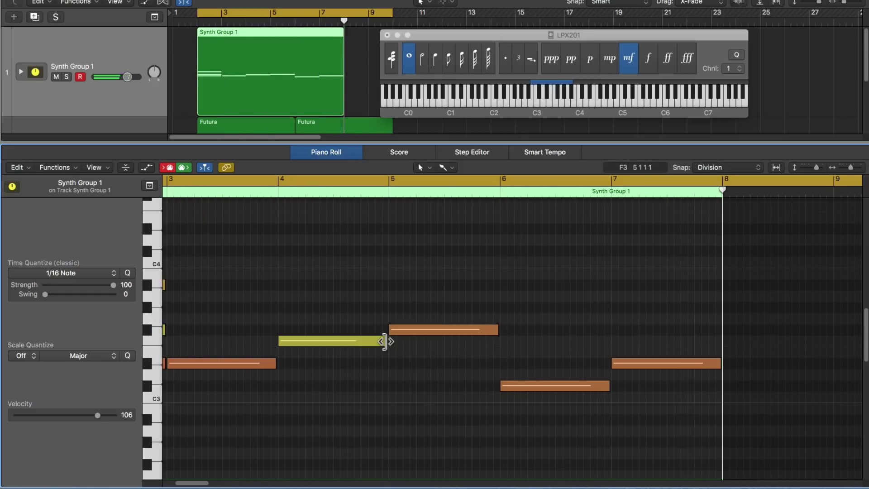
# Step: Switch the step length to eighth notes and begin step-entering from bar 8
pyautogui.click(446, 65)
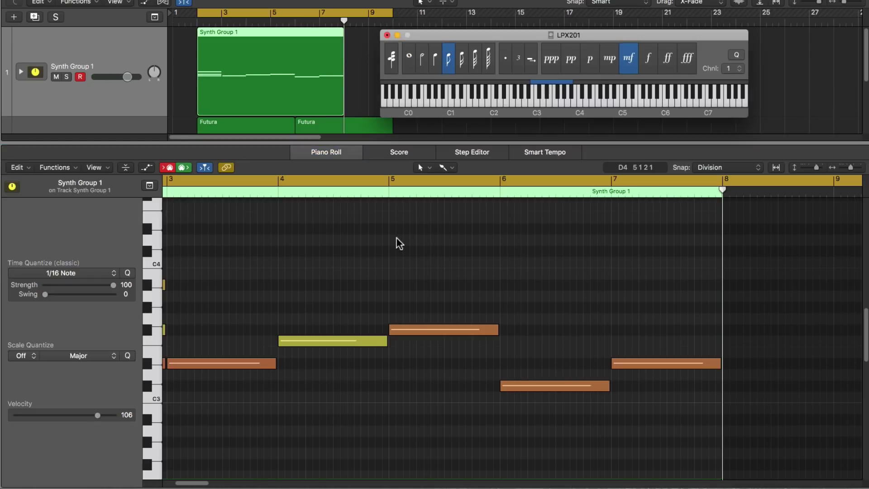
pyautogui.press('r')
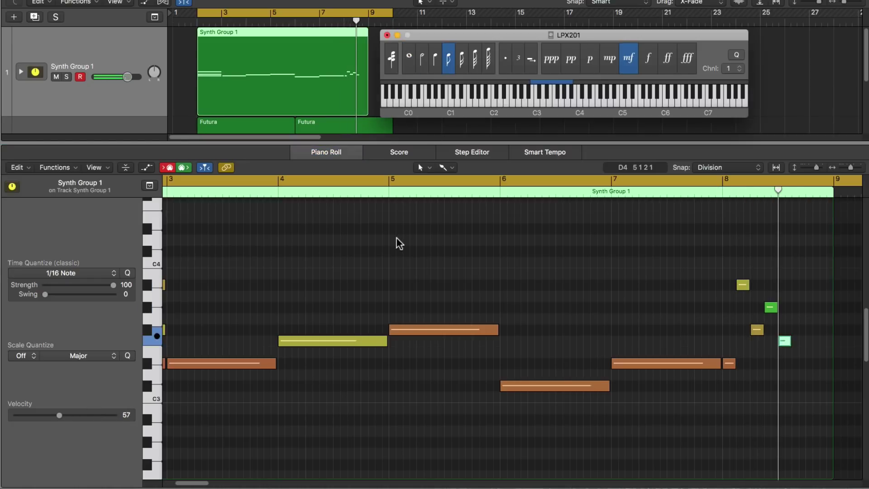